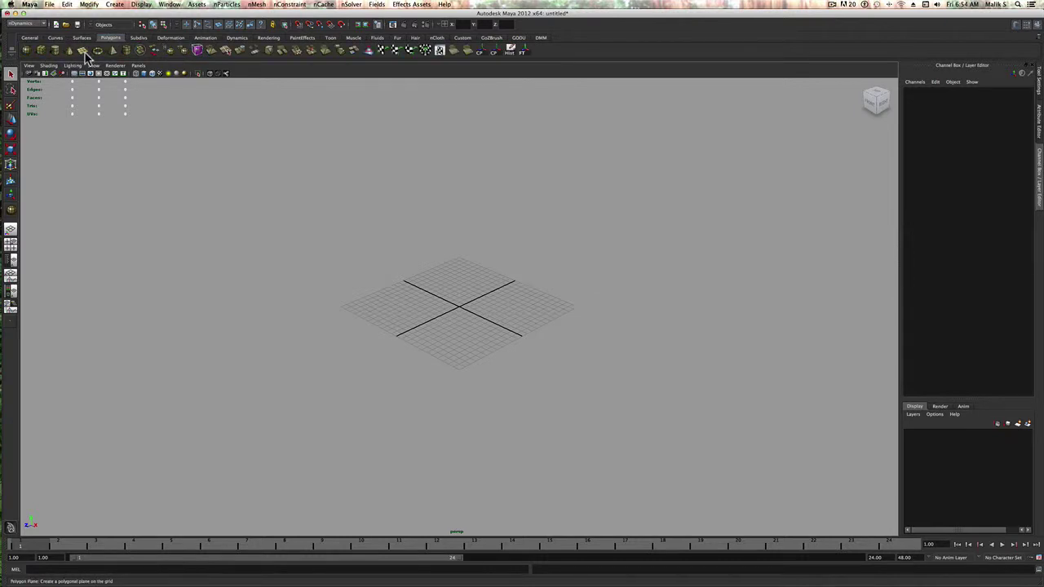
# Draw a large polygon plane on the grid and set its width and height subdivisions to 50
pyautogui.click(85, 52)
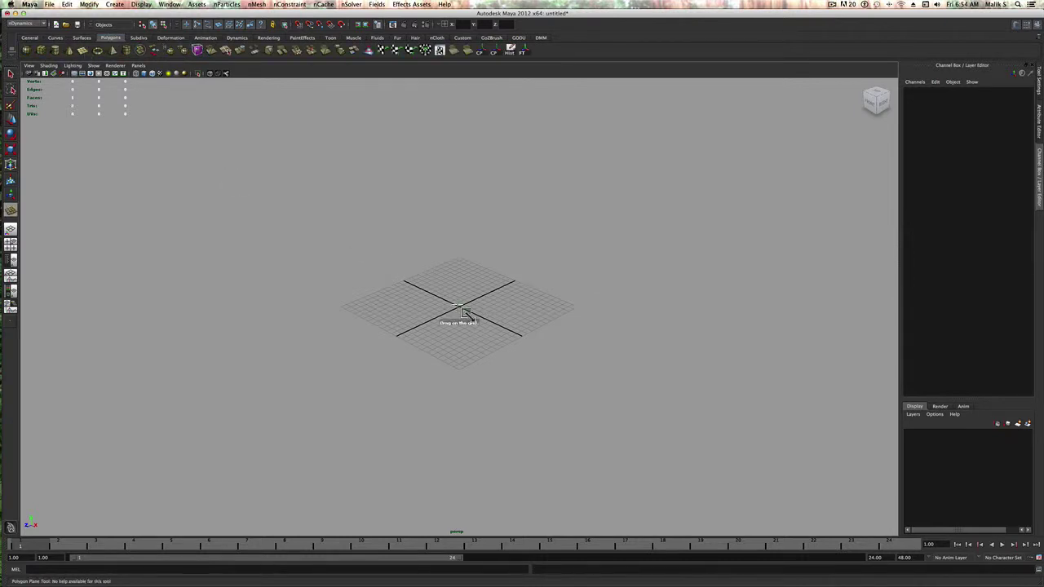
pyautogui.moveTo(531, 318); pyautogui.dragTo(566, 323)
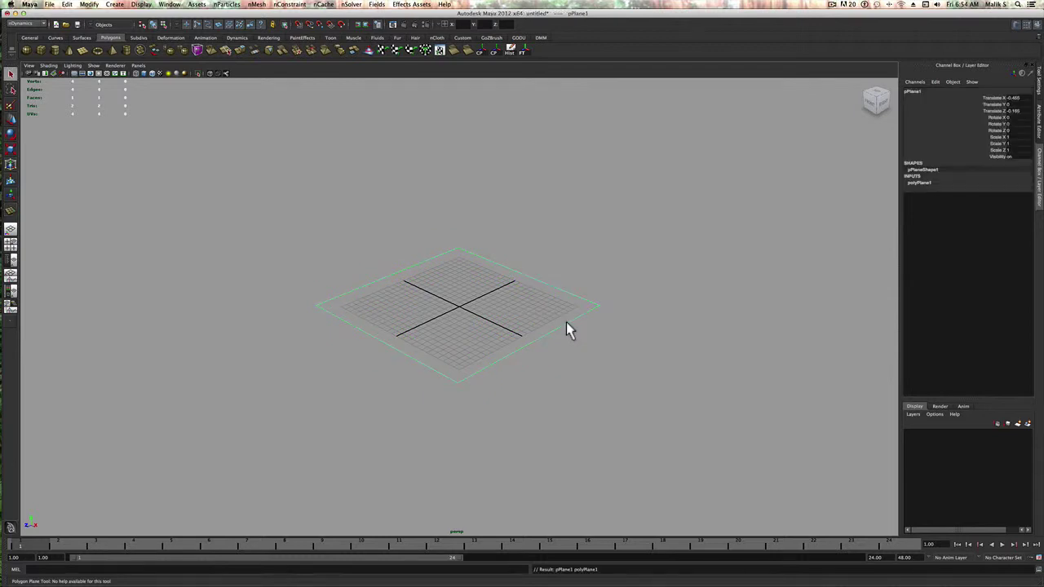
pyautogui.click(921, 183)
pyautogui.moveTo(984, 202); pyautogui.dragTo(988, 210)
pyautogui.moveTo(591, 238); pyautogui.dragTo(866, 250, button='middle')
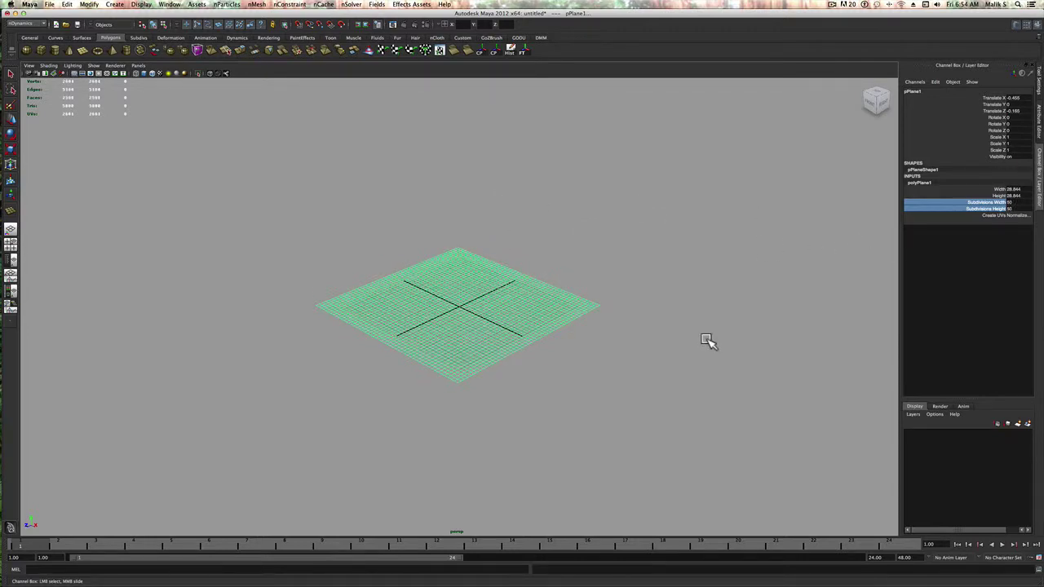
pyautogui.click(706, 340)
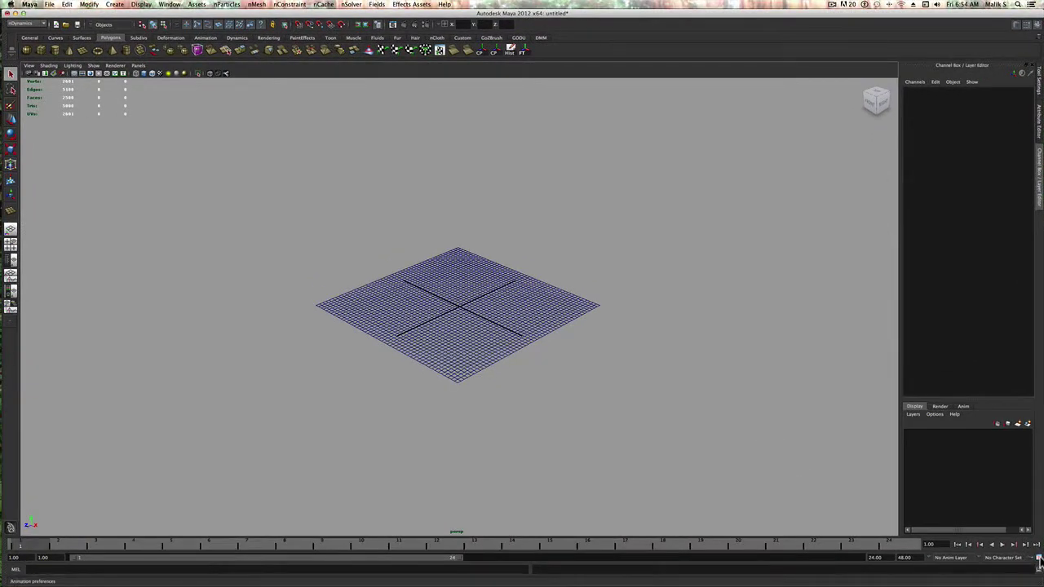
pyautogui.click(1039, 560)
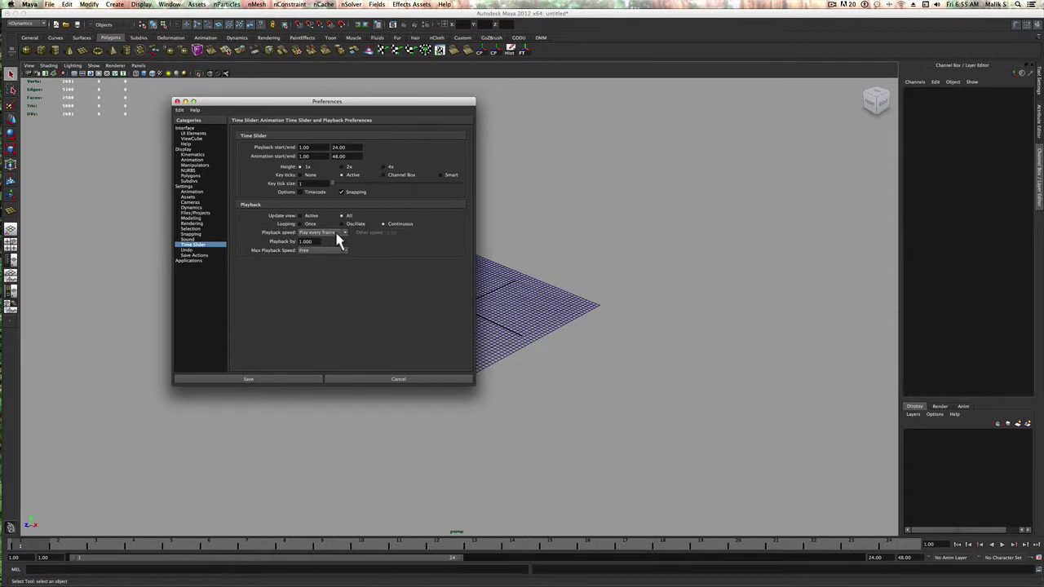
pyautogui.click(194, 187)
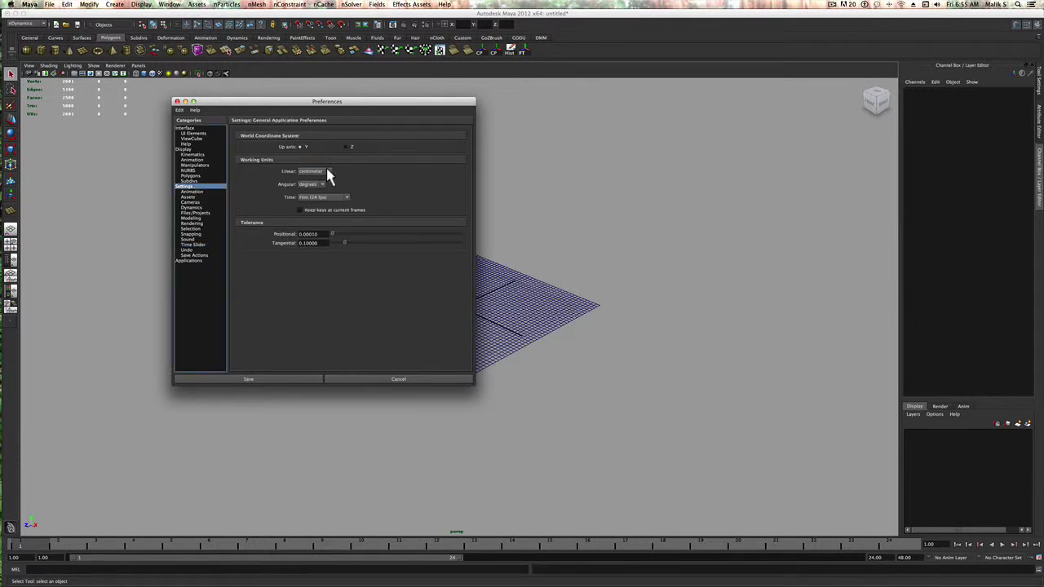
# Close Preferences without saving, then move pPlane1 up in Y well above the ground grid
pyautogui.click(362, 379)
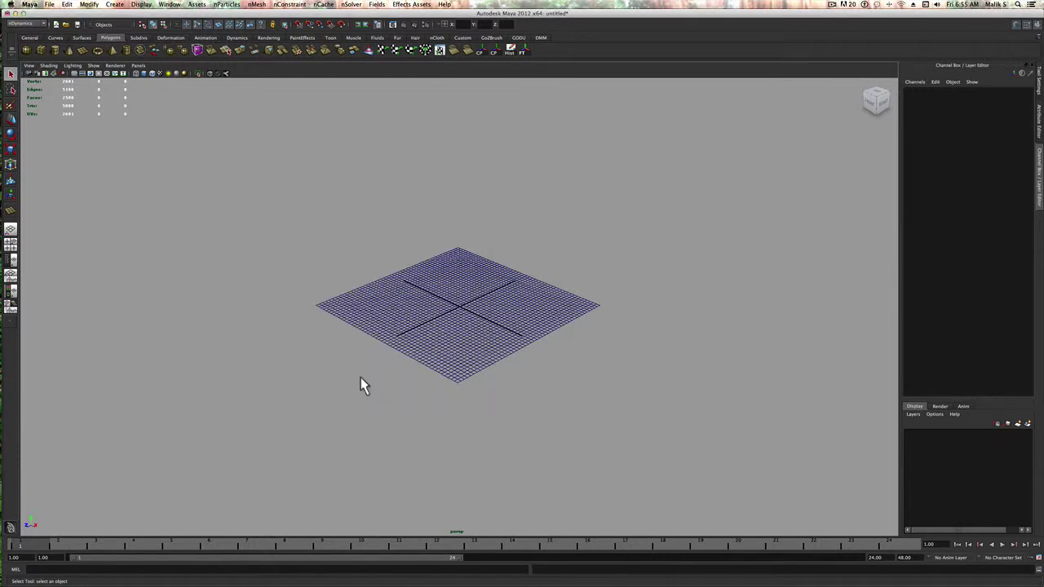
pyautogui.keyDown('alt'); pyautogui.moveTo(160, 218); pyautogui.dragTo(336, 239); pyautogui.keyUp('alt')
pyautogui.click(522, 310)
pyautogui.press('w')
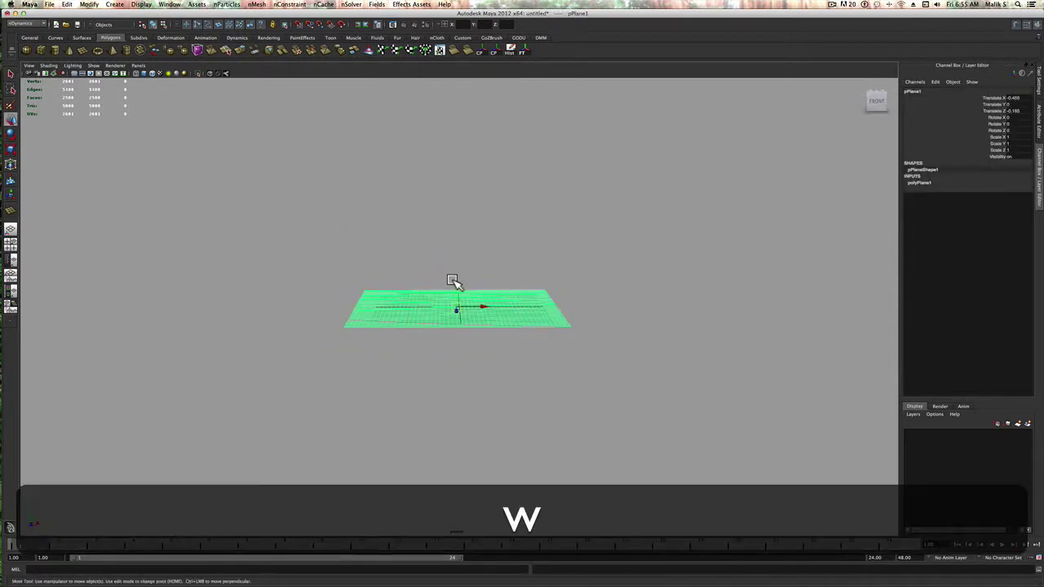
pyautogui.moveTo(453, 280); pyautogui.dragTo(454, 203)
# Convert the raised plane into an nCloth object, keeping the nDynamics menu set active
pyautogui.click(471, 180)
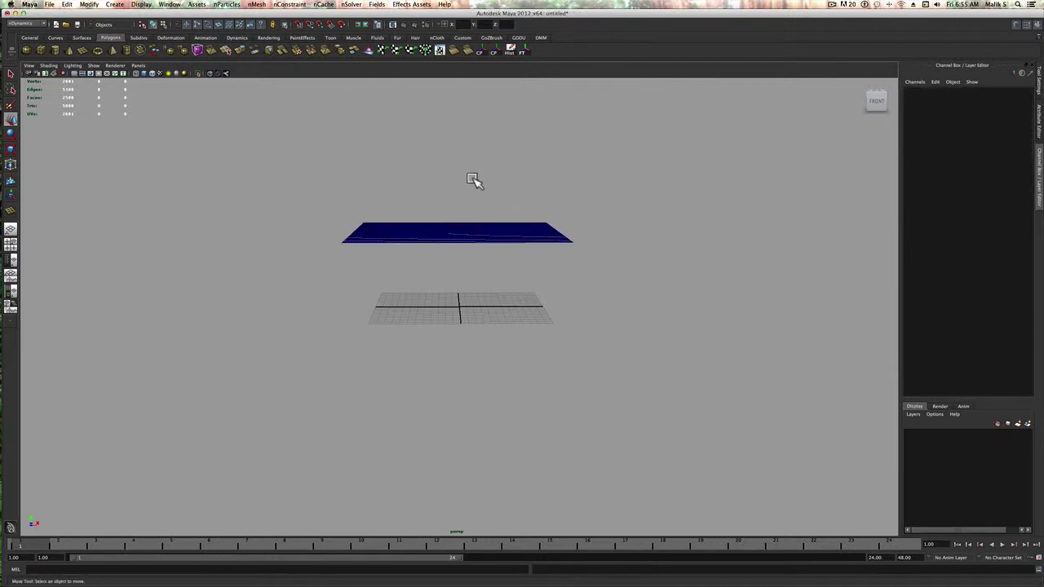
pyautogui.click(257, 5)
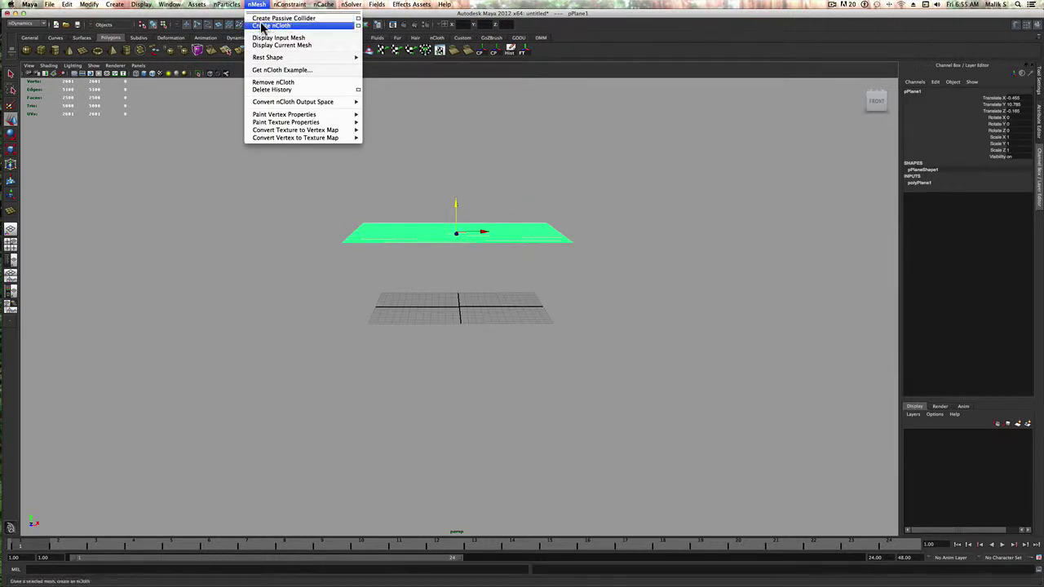
pyautogui.click(261, 27)
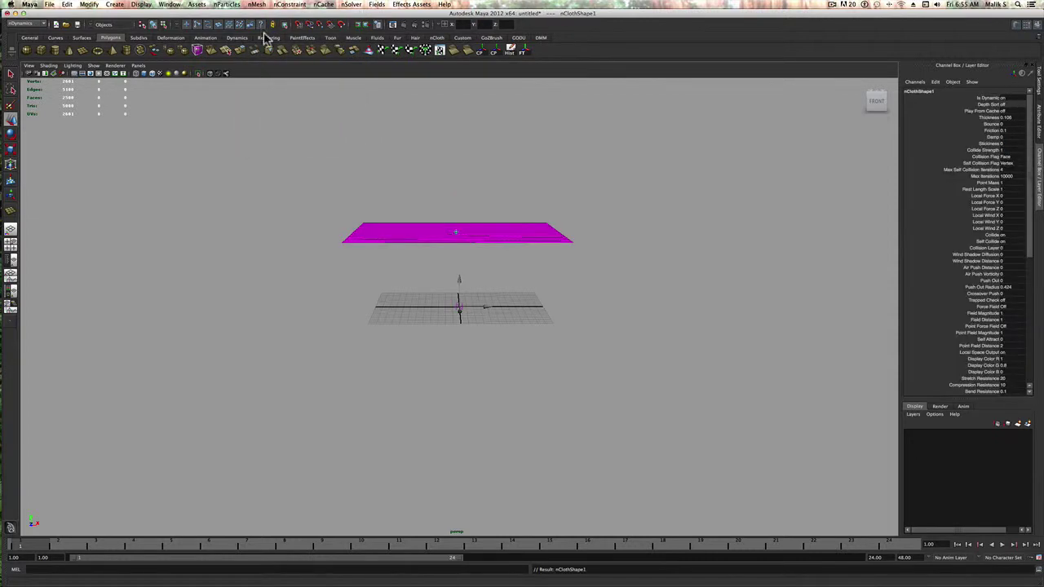
pyautogui.click(33, 24)
pyautogui.click(44, 28)
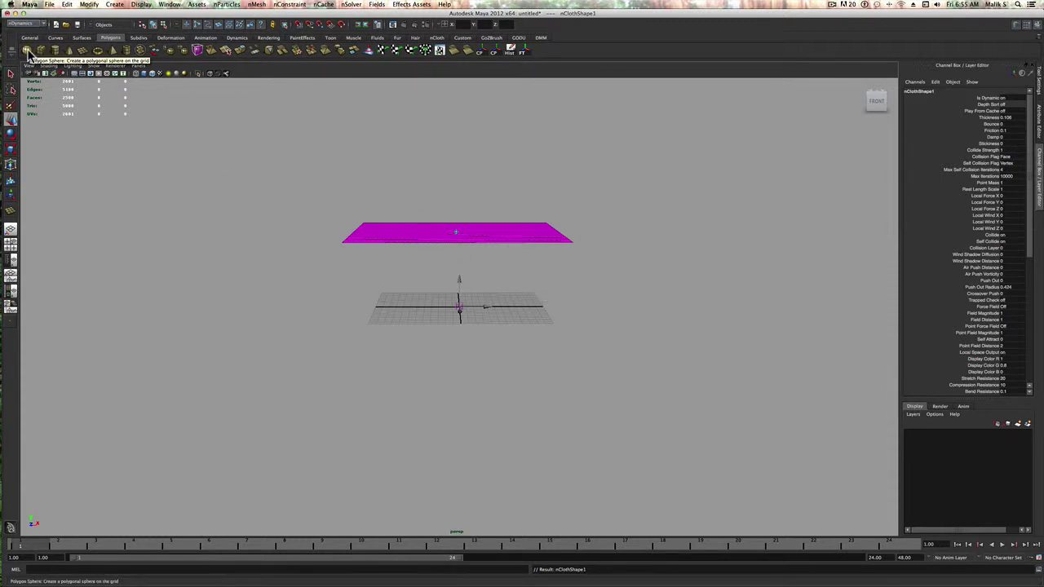
# Draw a polygon sphere at the grid centre under the cloth and make it a passive collider
pyautogui.click(27, 51)
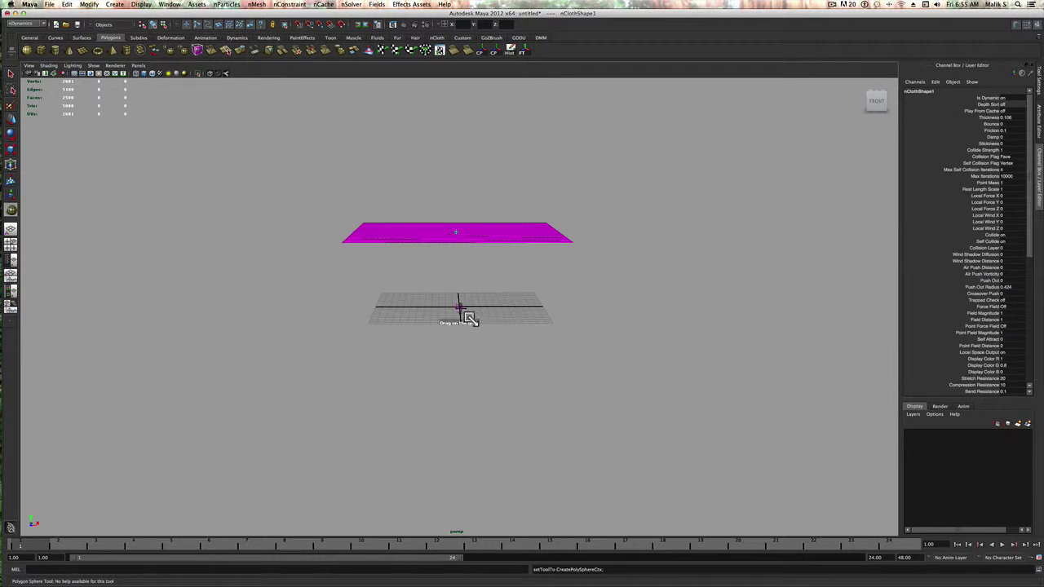
pyautogui.moveTo(465, 314); pyautogui.dragTo(477, 321)
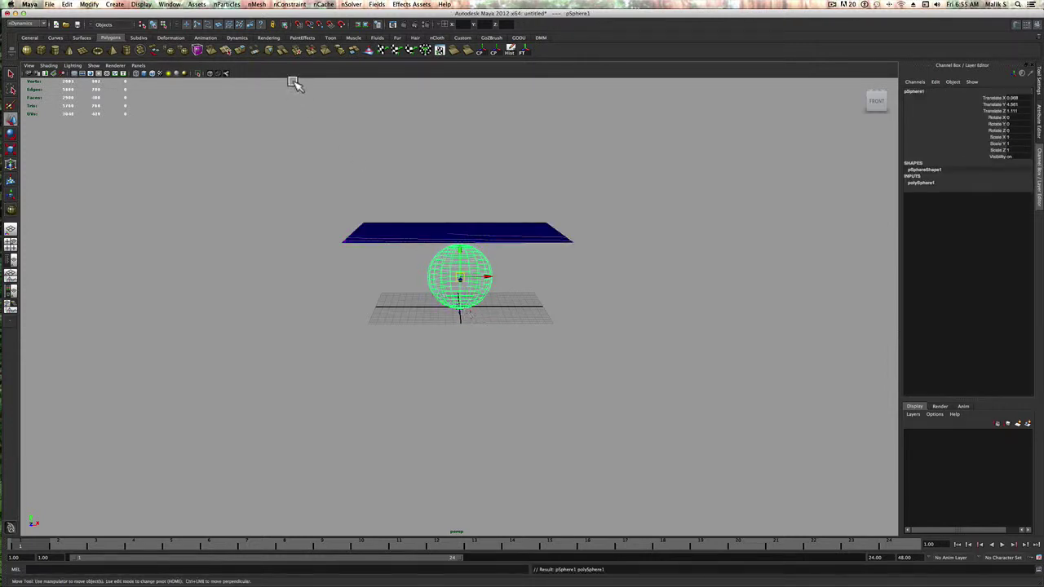
pyautogui.click(257, 4)
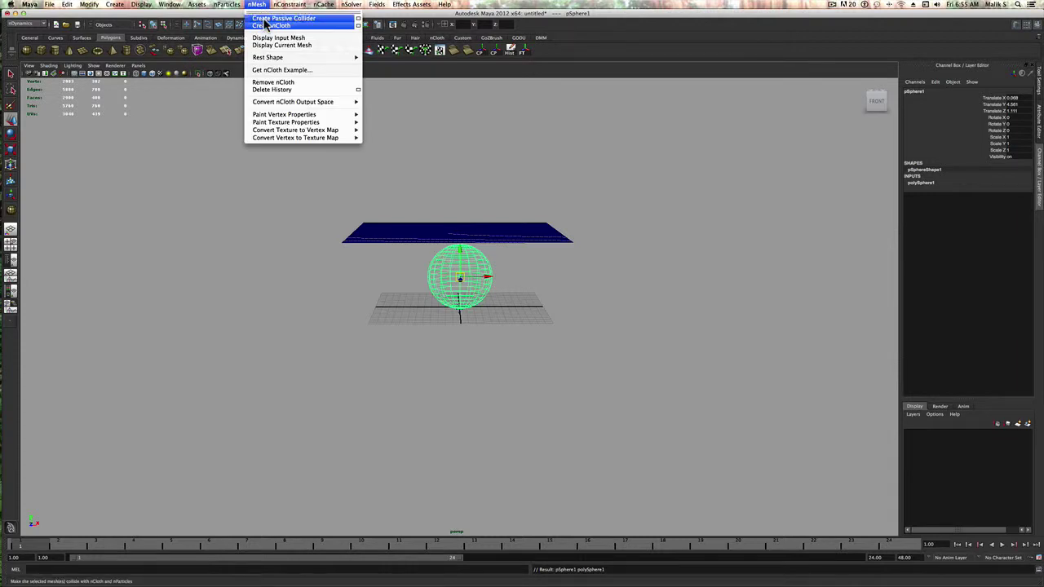
pyautogui.click(263, 20)
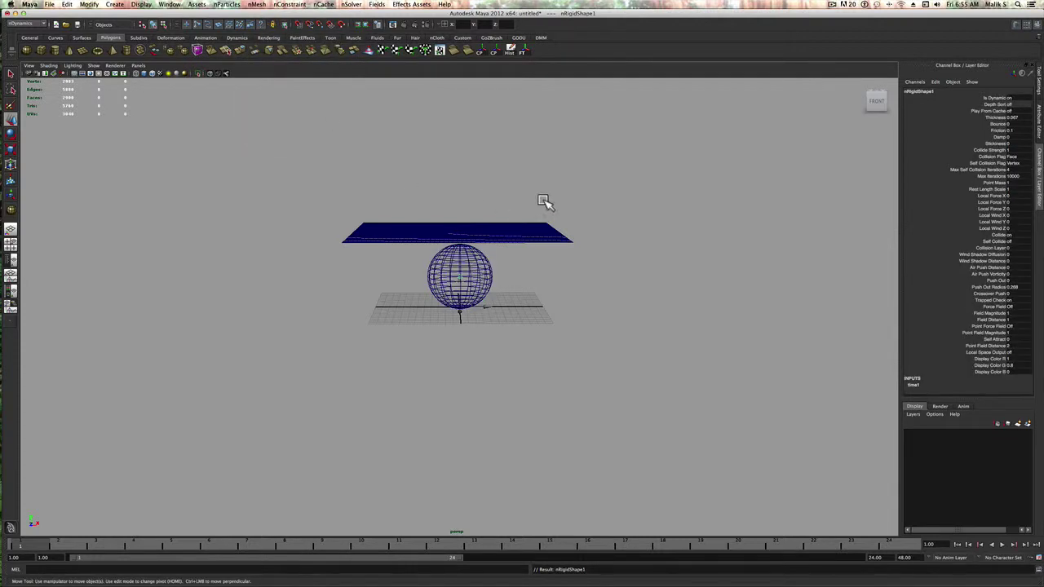
# Orbit and zoom around the scene, selecting the cloth plane and then the sphere
pyautogui.keyDown('alt'); pyautogui.moveTo(608, 245); pyautogui.dragTo(564, 247); pyautogui.keyUp('alt')
pyautogui.scroll(5, 563, 247)
pyautogui.scroll(3, 586, 249)
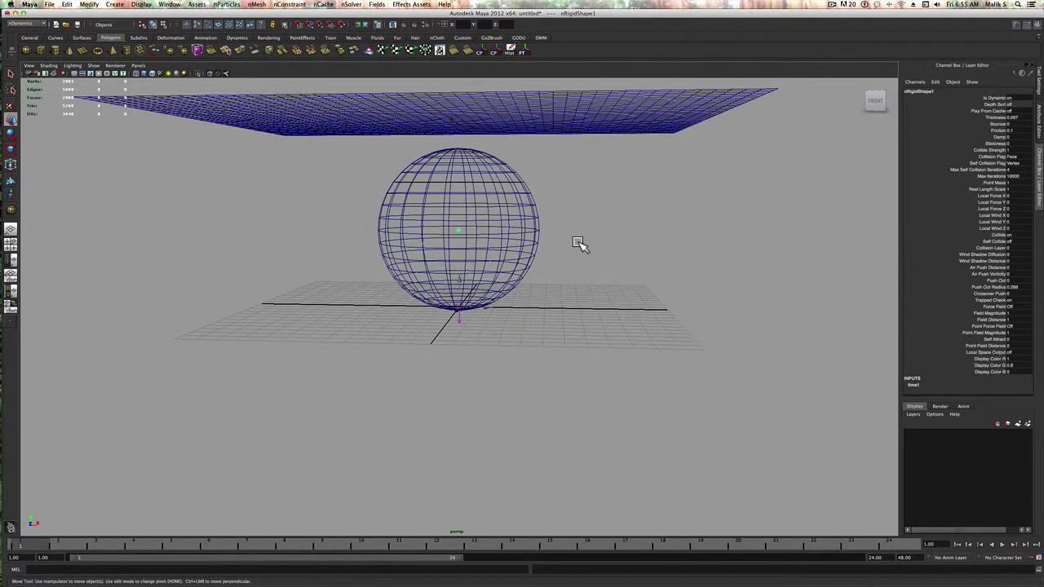
pyautogui.keyDown('alt'); pyautogui.moveTo(577, 243); pyautogui.dragTo(580, 166); pyautogui.keyUp('alt')
pyautogui.click(578, 149)
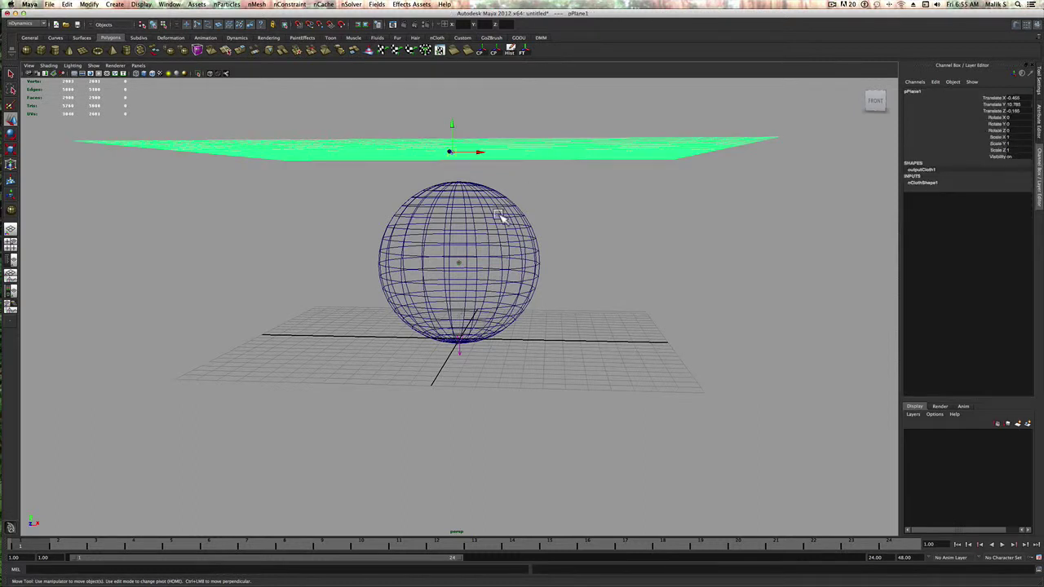
pyautogui.click(468, 232)
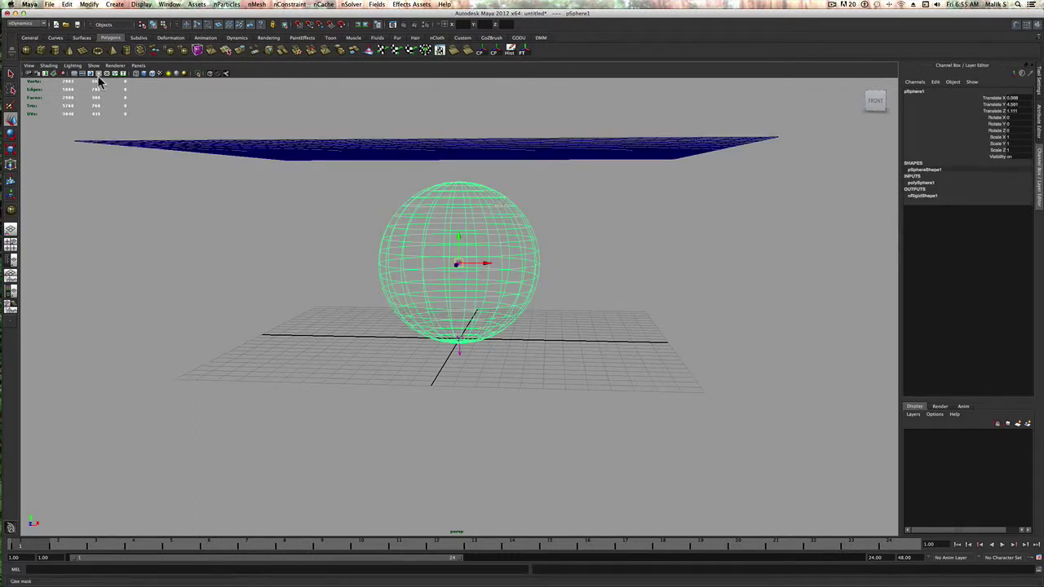
pyautogui.click(37, 24)
pyautogui.click(25, 57)
# Move the nucleus1 solver along X away from the origin
pyautogui.keyDown('alt'); pyautogui.moveTo(665, 243); pyautogui.dragTo(587, 230); pyautogui.keyUp('alt')
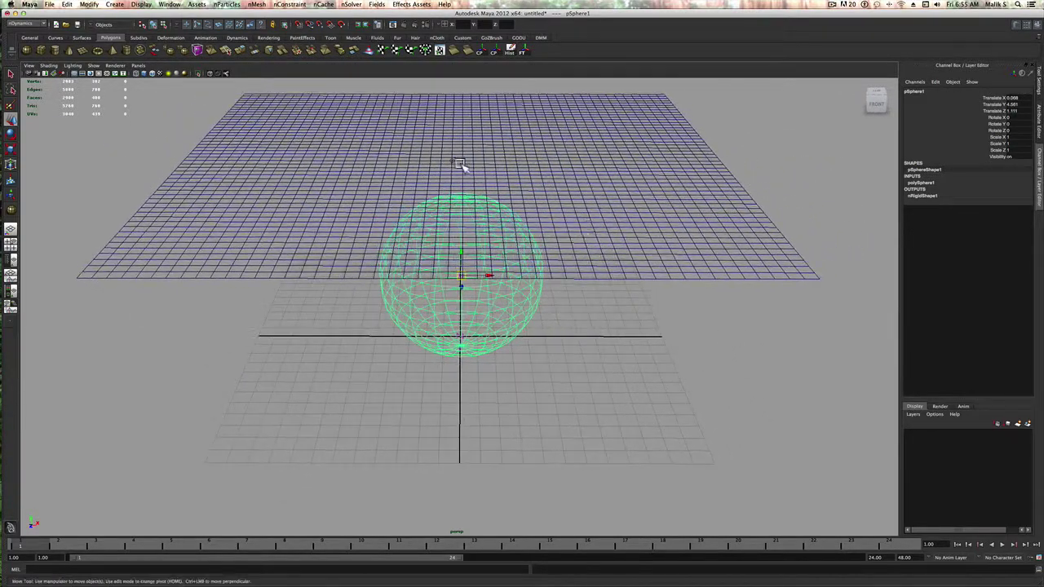
pyautogui.click(449, 160)
pyautogui.keyDown('alt'); pyautogui.moveTo(566, 277); pyautogui.dragTo(454, 274); pyautogui.keyUp('alt')
pyautogui.click(462, 343)
pyautogui.moveTo(475, 343); pyautogui.dragTo(541, 366)
pyautogui.keyDown('alt'); pyautogui.moveTo(568, 287); pyautogui.dragTo(464, 291); pyautogui.keyUp('alt')
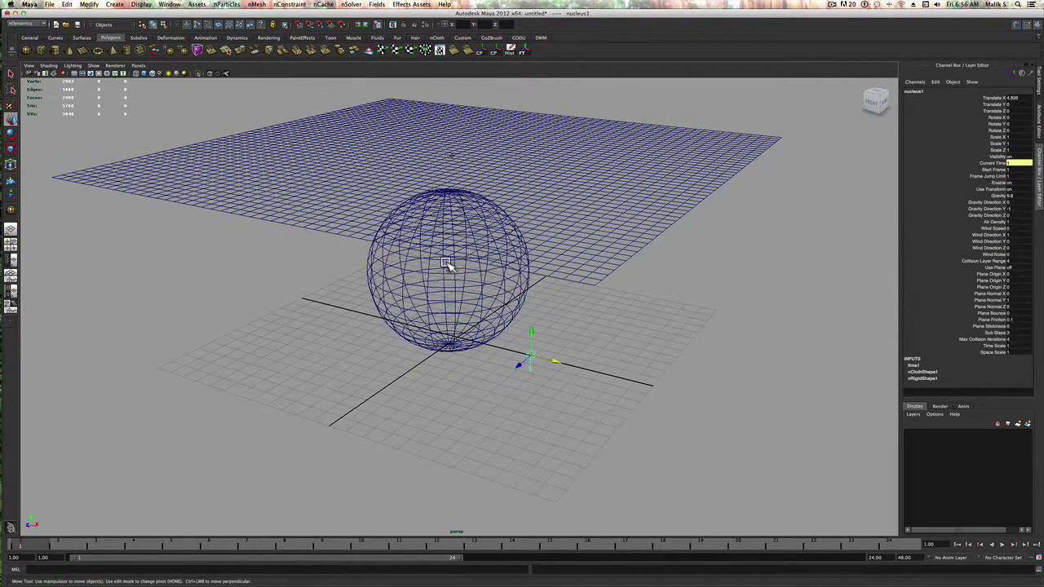
pyautogui.keyDown('alt'); pyautogui.moveTo(333, 238); pyautogui.dragTo(375, 228); pyautogui.keyUp('alt')
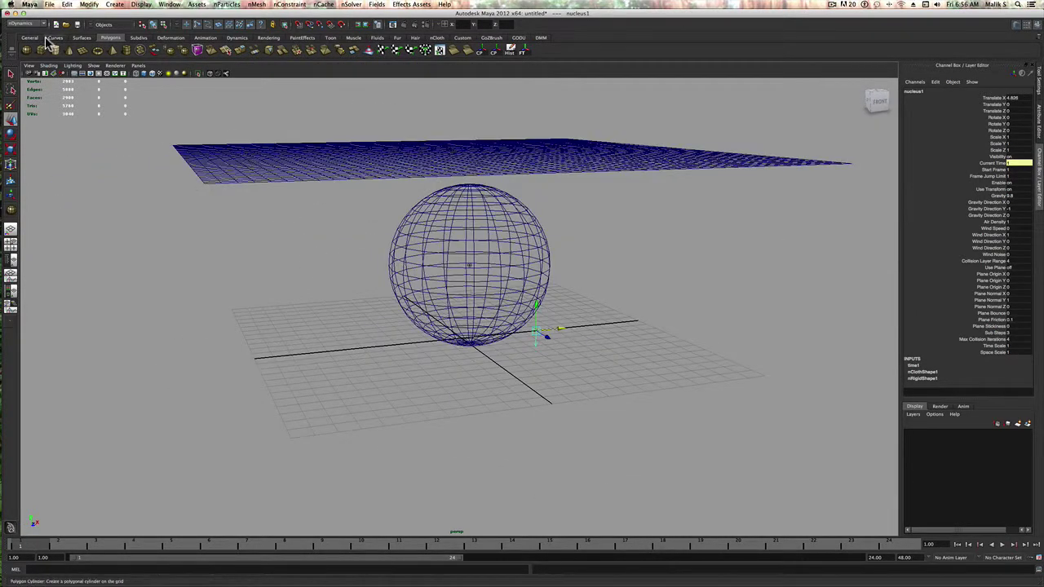
# Draw a second sphere beside the first and make it a passive collider
pyautogui.click(27, 52)
pyautogui.keyDown('alt'); pyautogui.moveTo(318, 133); pyautogui.dragTo(561, 252); pyautogui.keyUp('alt')
pyautogui.keyDown('alt'); pyautogui.moveTo(636, 263); pyautogui.dragTo(652, 272); pyautogui.keyUp('alt')
pyautogui.click(261, 4)
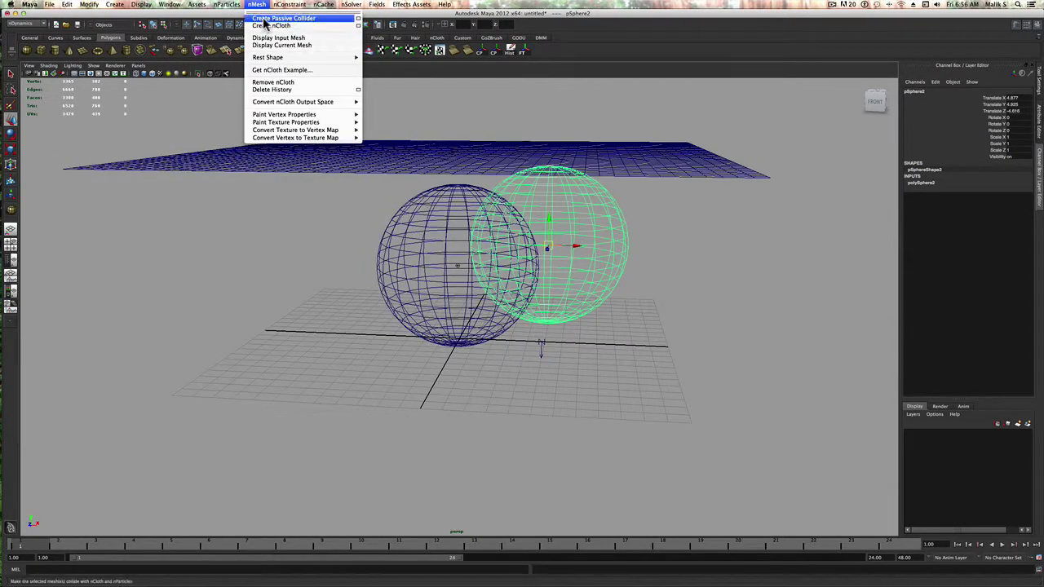
pyautogui.click(265, 19)
# Check the setup by selecting both spheres, the nRigid2 collider node and the nucleus solver
pyautogui.keyDown('alt'); pyautogui.moveTo(568, 226); pyautogui.dragTo(531, 231); pyautogui.keyUp('alt')
pyautogui.click(447, 267)
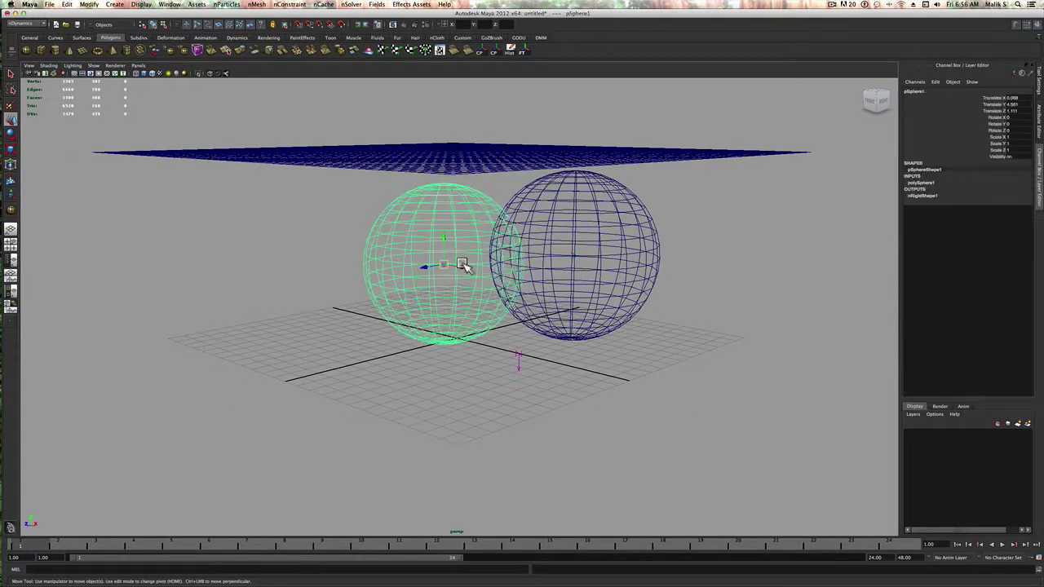
pyautogui.click(575, 260)
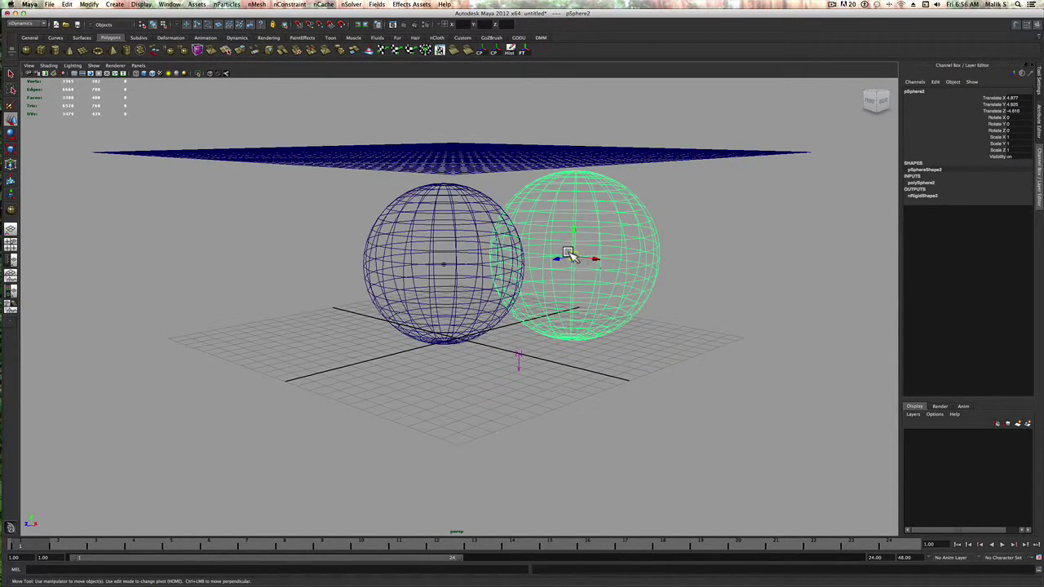
pyautogui.click(599, 277)
pyautogui.scroll(3, 605, 268)
pyautogui.scroll(2, 604, 266)
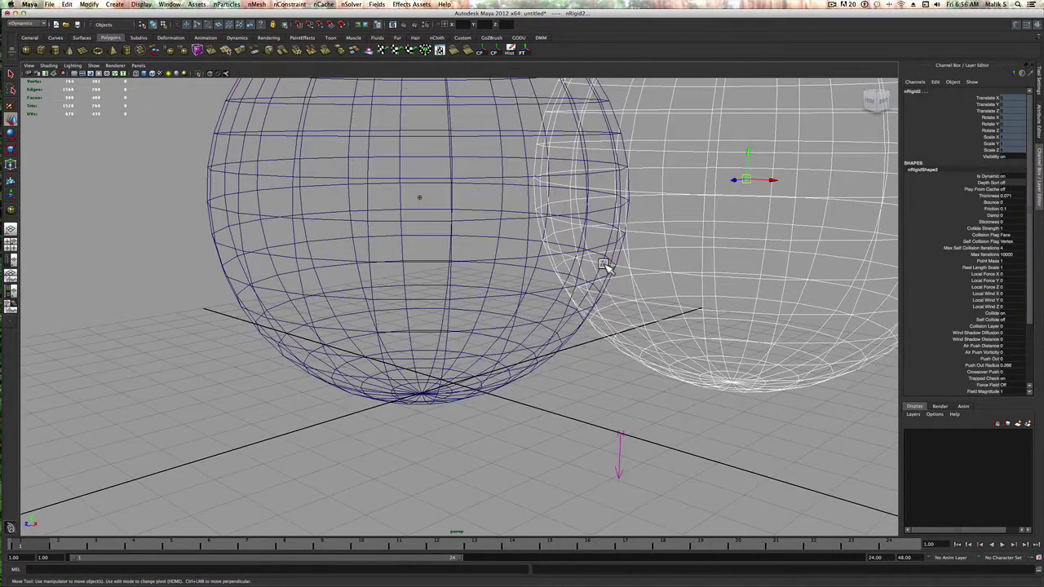
pyautogui.scroll(-5, 746, 188)
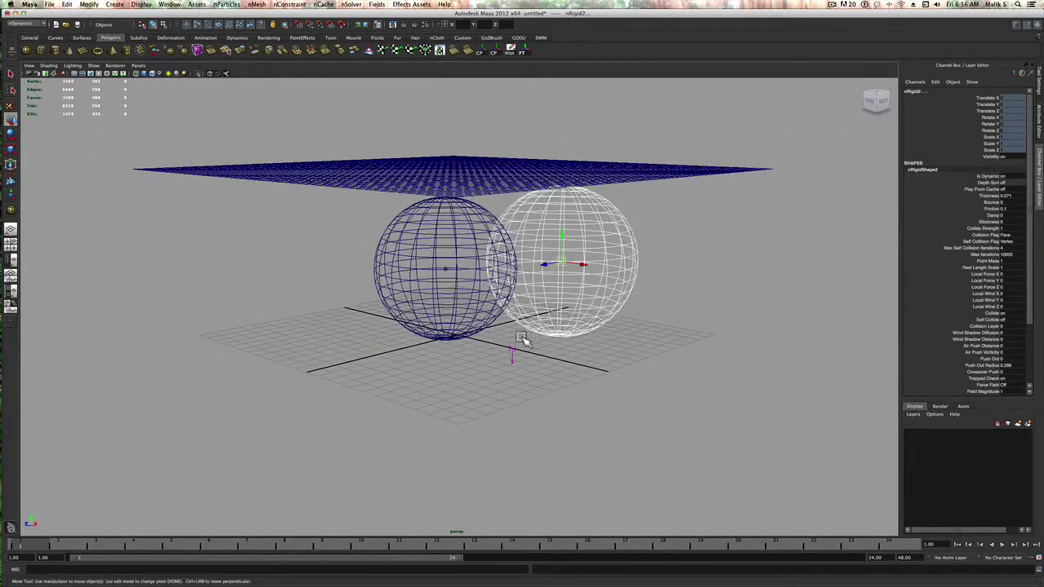
pyautogui.click(512, 352)
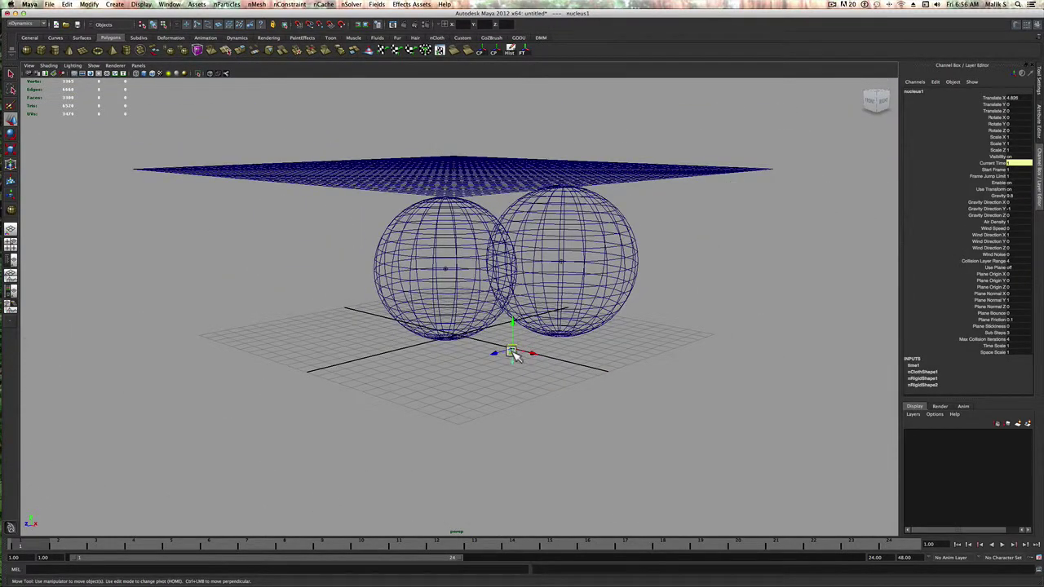
# Tumble around the plane and spheres from above, reselecting the right sphere and reviewing nMesh commands
pyautogui.keyDown('alt'); pyautogui.moveTo(457, 193); pyautogui.dragTo(477, 256); pyautogui.keyUp('alt')
pyautogui.click(398, 233)
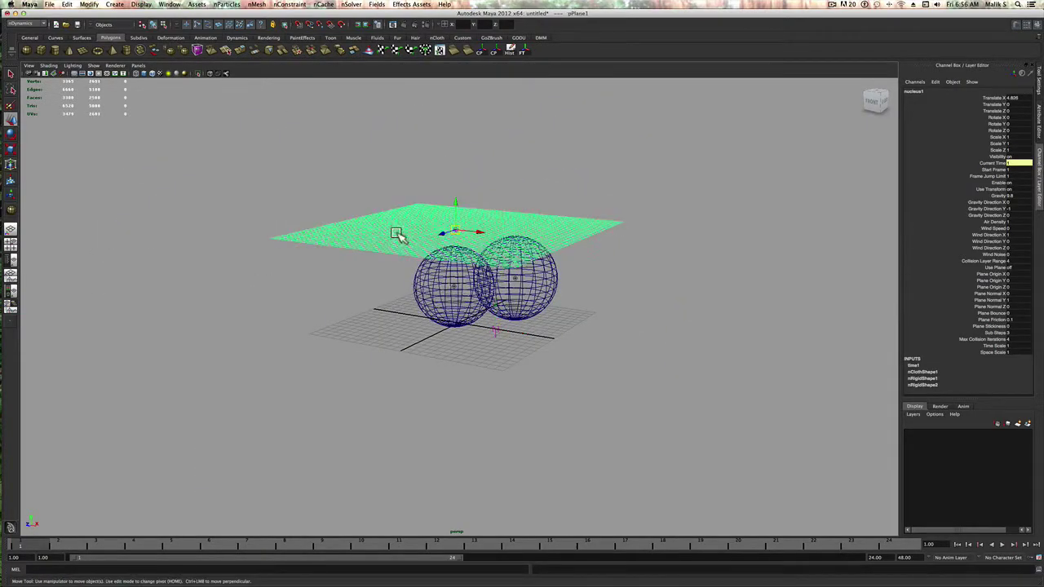
pyautogui.click(536, 293)
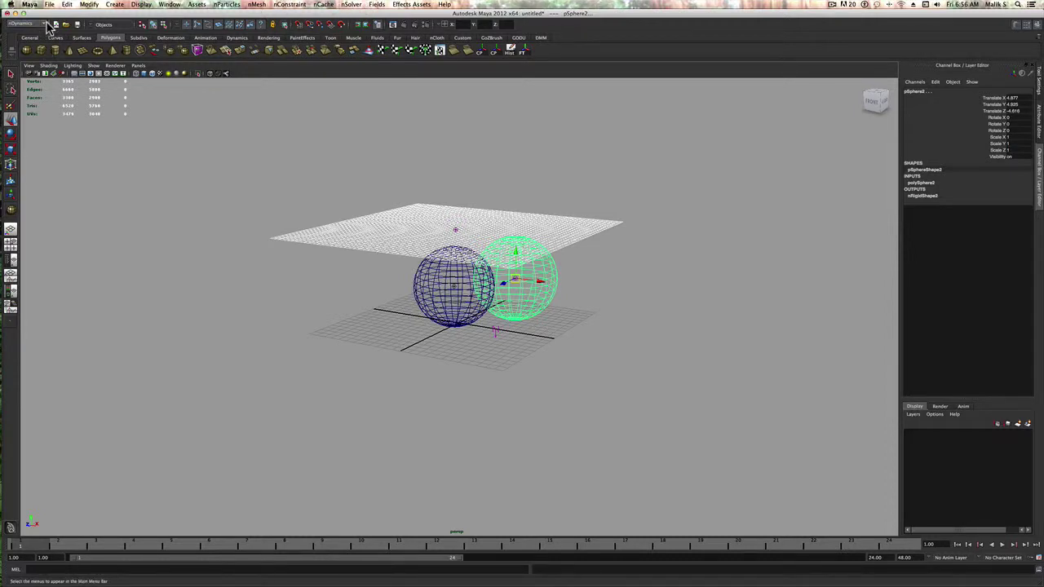
pyautogui.click(600, 287)
pyautogui.keyDown('alt'); pyautogui.moveTo(595, 285); pyautogui.dragTo(589, 280); pyautogui.keyUp('alt')
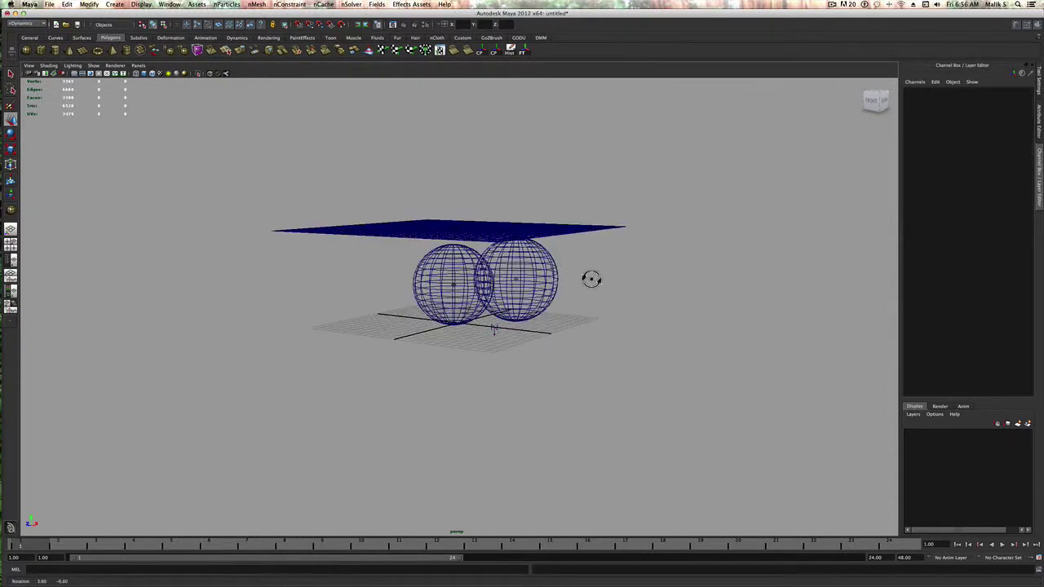
pyautogui.click(524, 278)
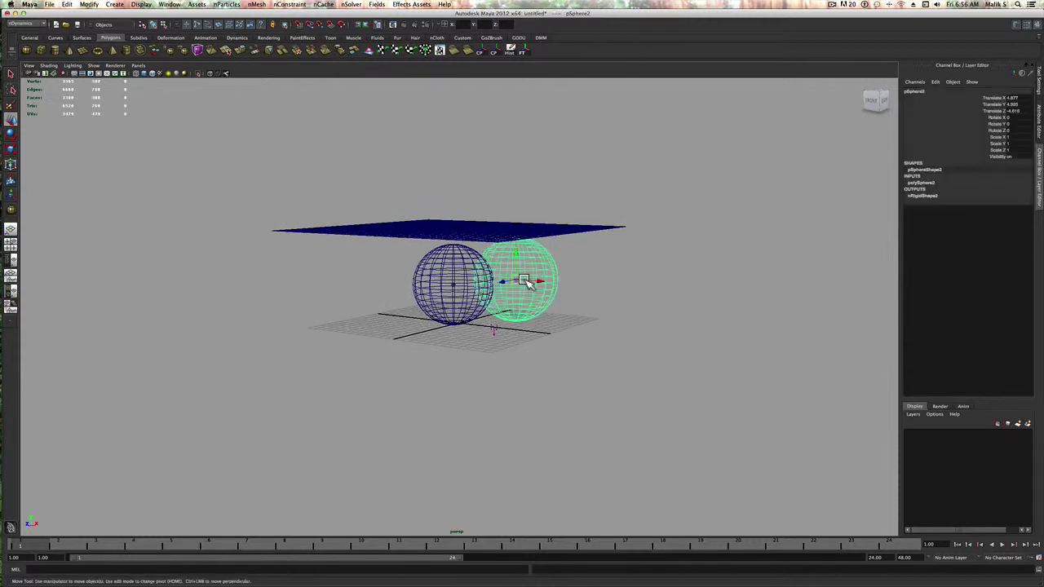
pyautogui.click(257, 4)
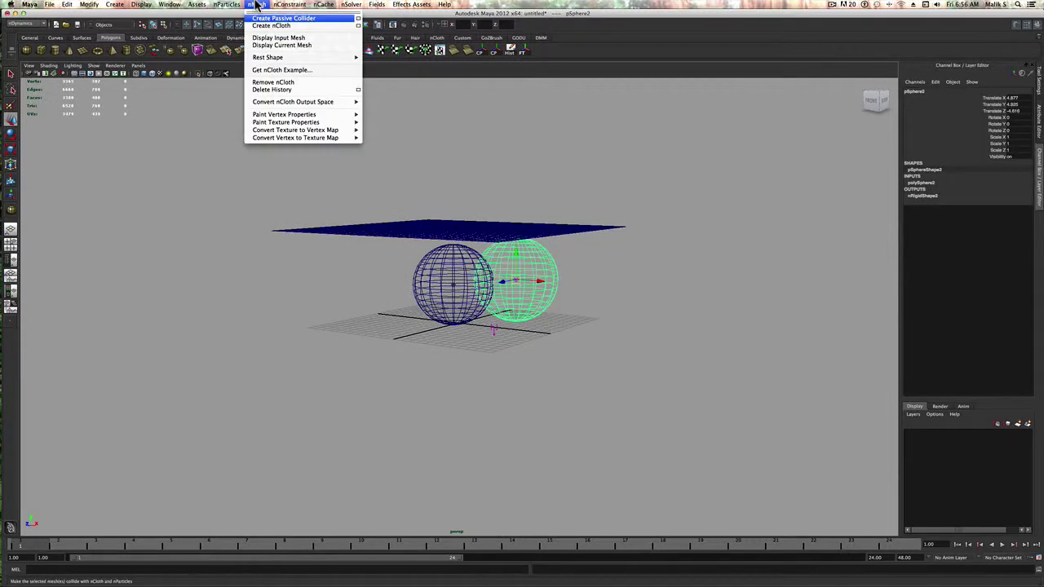
pyautogui.click(577, 306)
pyautogui.keyDown('alt'); pyautogui.moveTo(614, 272); pyautogui.dragTo(730, 413); pyautogui.keyUp('alt')
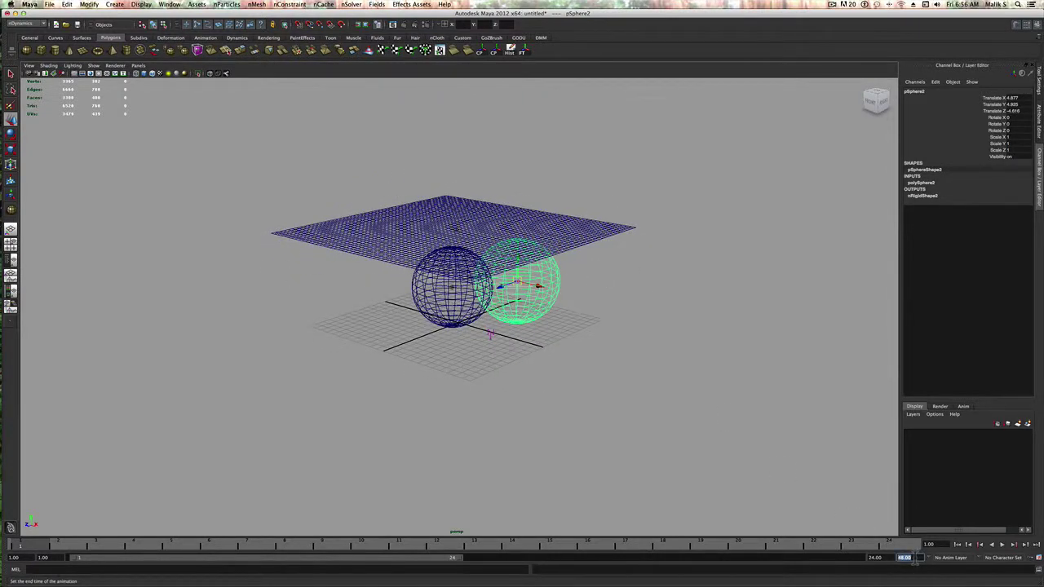
# Set the end time and playback range to 400 frames and play the cloth simulation
pyautogui.write('400')
pyautogui.press('Return')
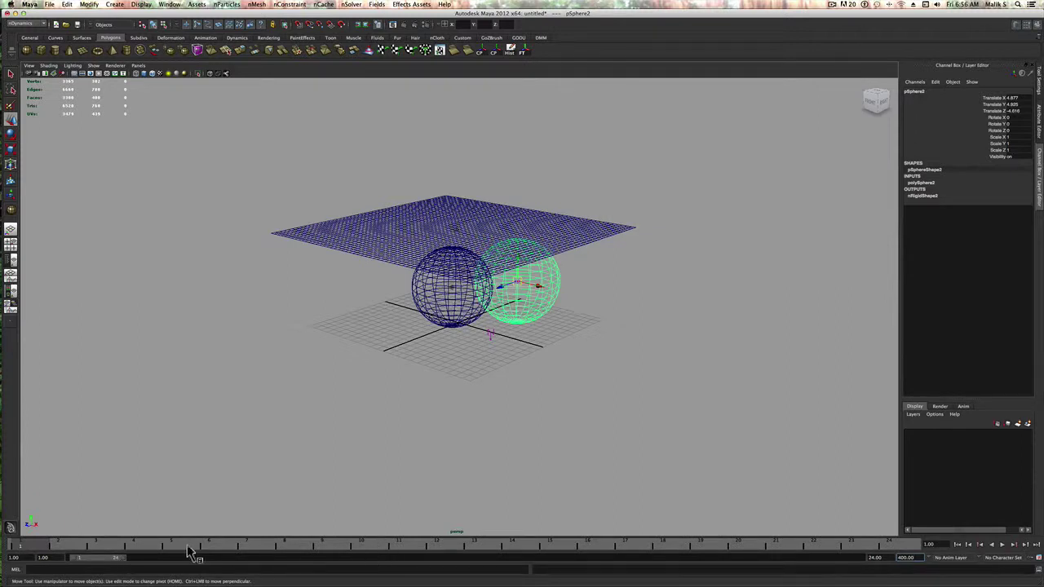
pyautogui.moveTo(124, 558); pyautogui.dragTo(989, 534)
pyautogui.click(1004, 547)
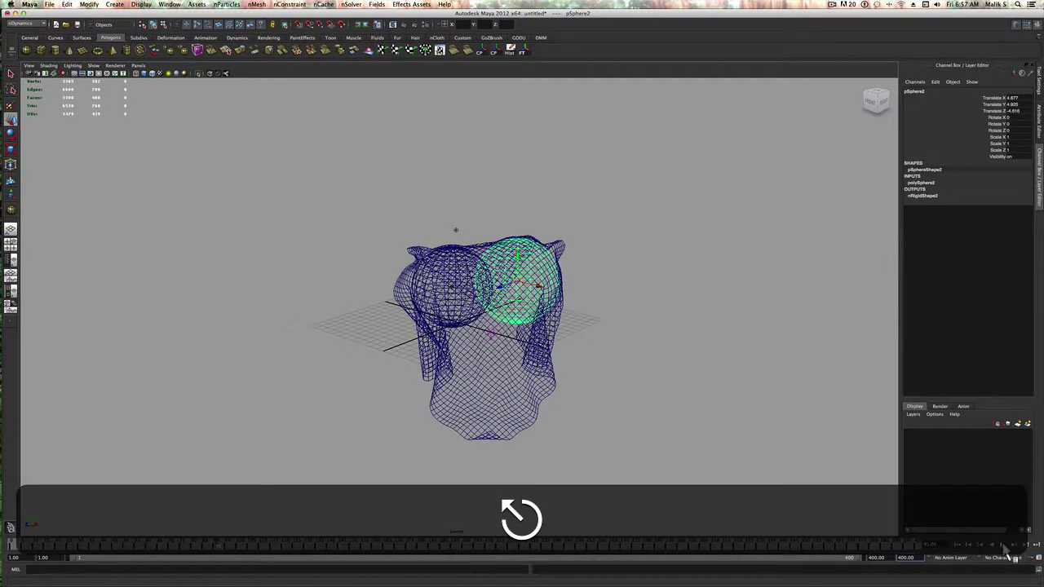
# Select pPlane1 and view it smooth-shaded (5) with smooth mesh preview (3)
pyautogui.click(729, 345)
pyautogui.moveTo(729, 345)
pyautogui.keyDown('alt'); pyautogui.mouseDown()
pyautogui.moveTo(685, 298)
pyautogui.moveTo(528, 392)
pyautogui.moveTo(619, 359)
pyautogui.moveTo(559, 407)
pyautogui.moveTo(595, 397)
pyautogui.moveTo(587, 318)
pyautogui.moveTo(563, 326)
pyautogui.moveTo(544, 305)
pyautogui.mouseUp(); pyautogui.keyUp('alt')
pyautogui.click(512, 405)
pyautogui.press('5')
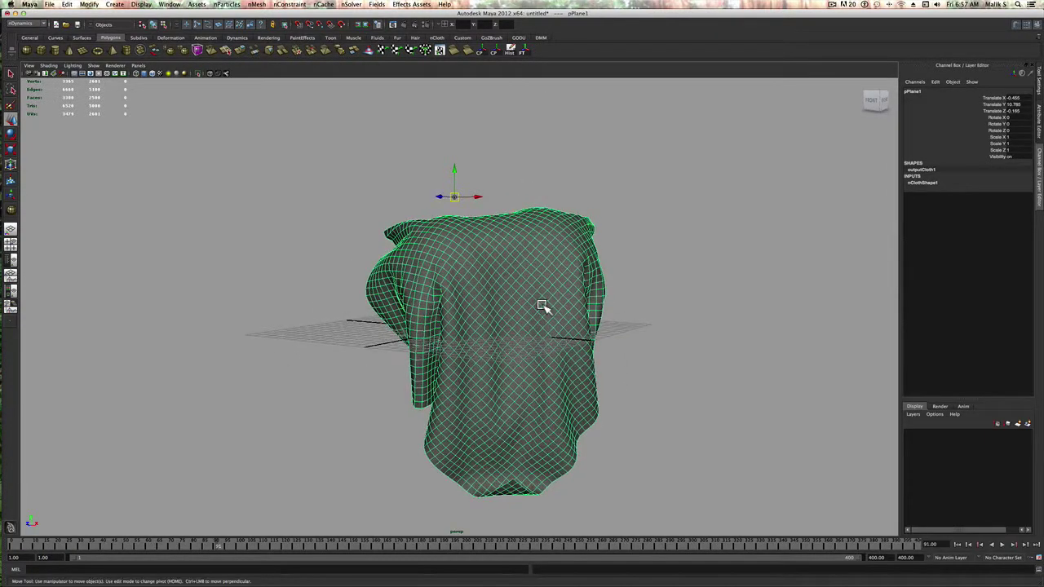
pyautogui.press('3')
pyautogui.moveTo(657, 309)
pyautogui.keyDown('alt'); pyautogui.mouseDown()
pyautogui.moveTo(720, 305)
pyautogui.moveTo(641, 307)
pyautogui.moveTo(817, 291)
pyautogui.moveTo(721, 295)
pyautogui.moveTo(657, 317)
pyautogui.mouseUp(); pyautogui.keyUp('alt')
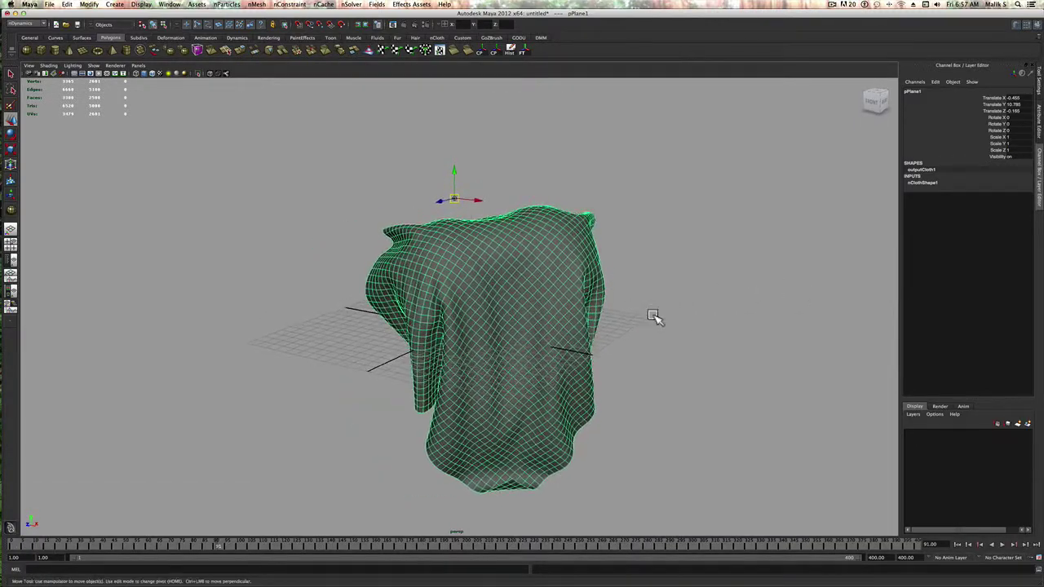
# Send the selected cloth to ZBrush with GoZ, creating it as a new GoZ mesh
pyautogui.click(501, 38)
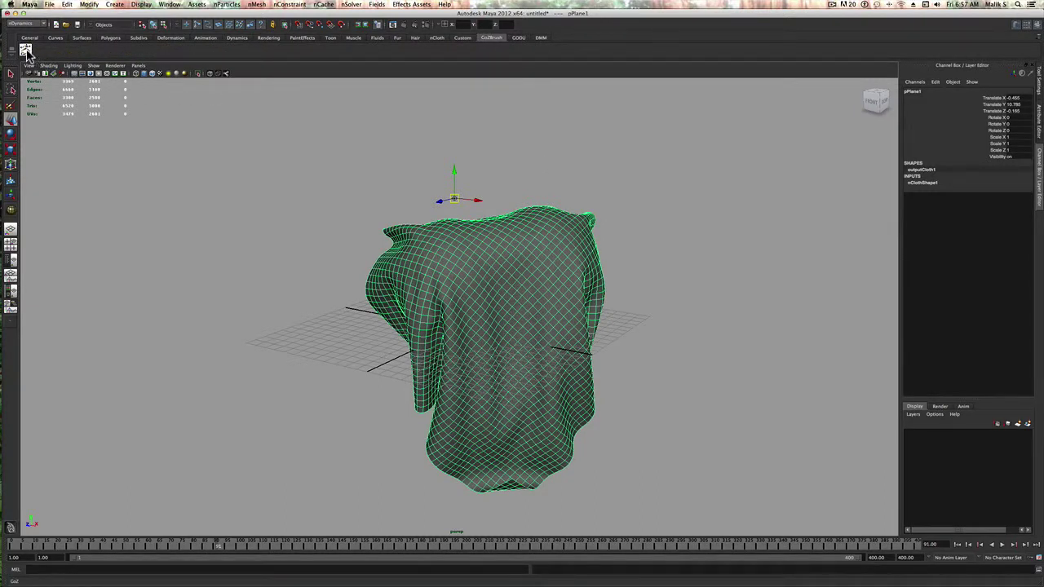
pyautogui.click(25, 51)
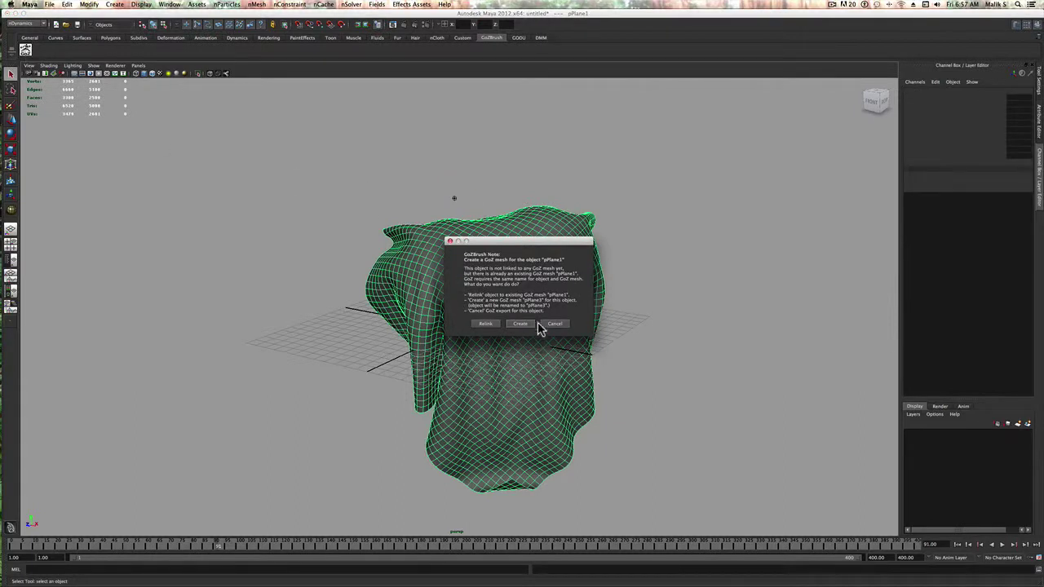
pyautogui.click(520, 323)
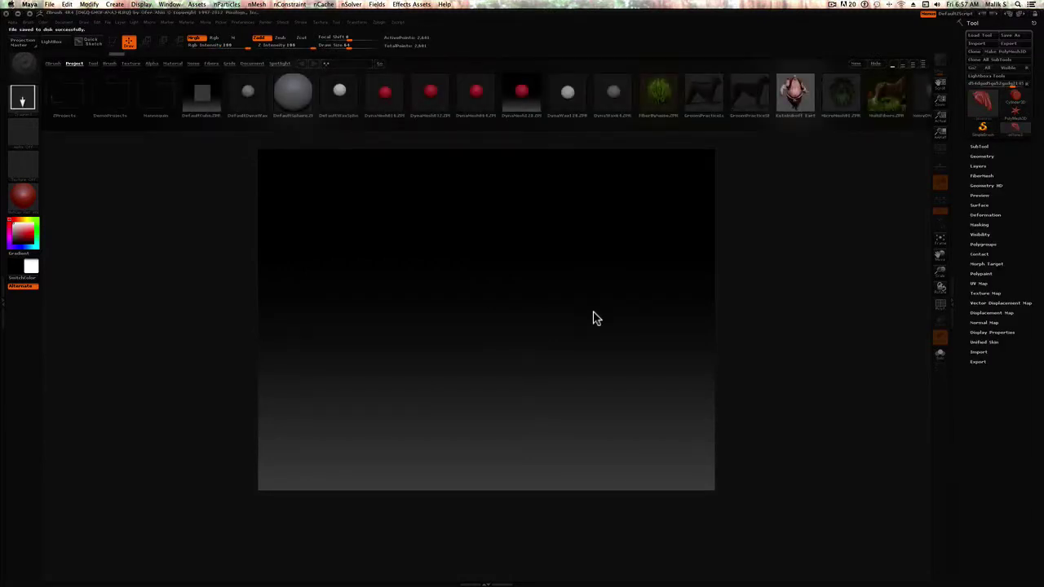
# Bring the ZBrush window forward by clicking its canvas
pyautogui.click(593, 318)
# Draw the cloth tool onto the canvas, enter Edit mode (T), and subdivide it twice with Cmd+D
pyautogui.moveTo(477, 301); pyautogui.dragTo(477, 311)
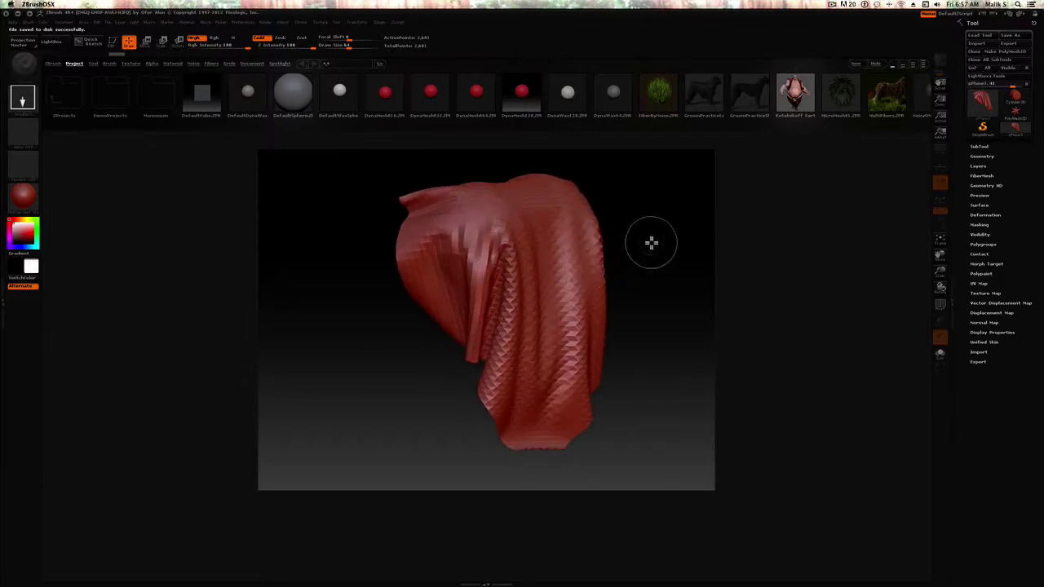
pyautogui.press('t')
pyautogui.moveTo(665, 252); pyautogui.dragTo(623, 254)
pyautogui.press('d')
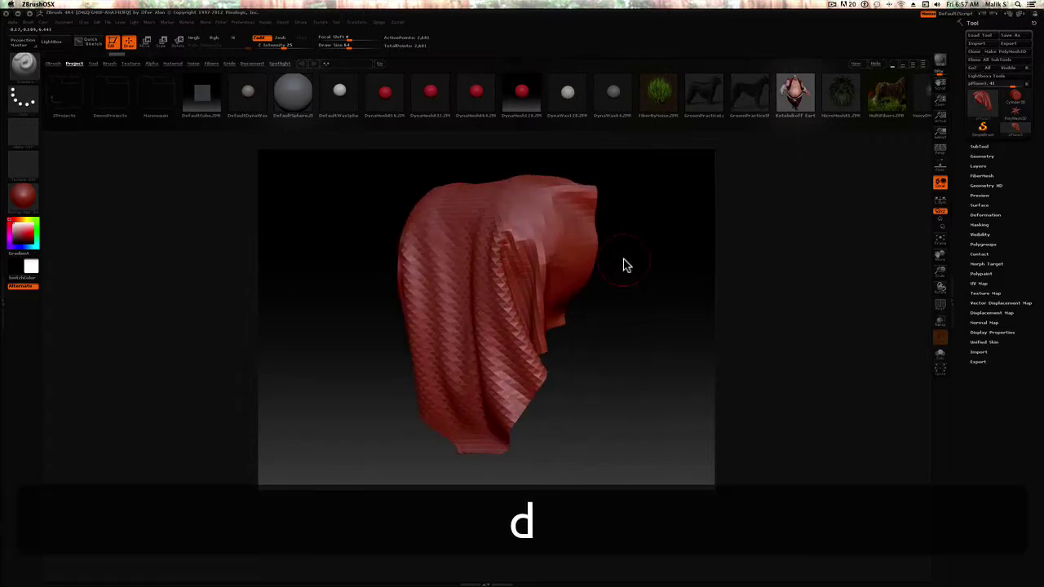
pyautogui.moveTo(638, 261); pyautogui.dragTo(644, 258)
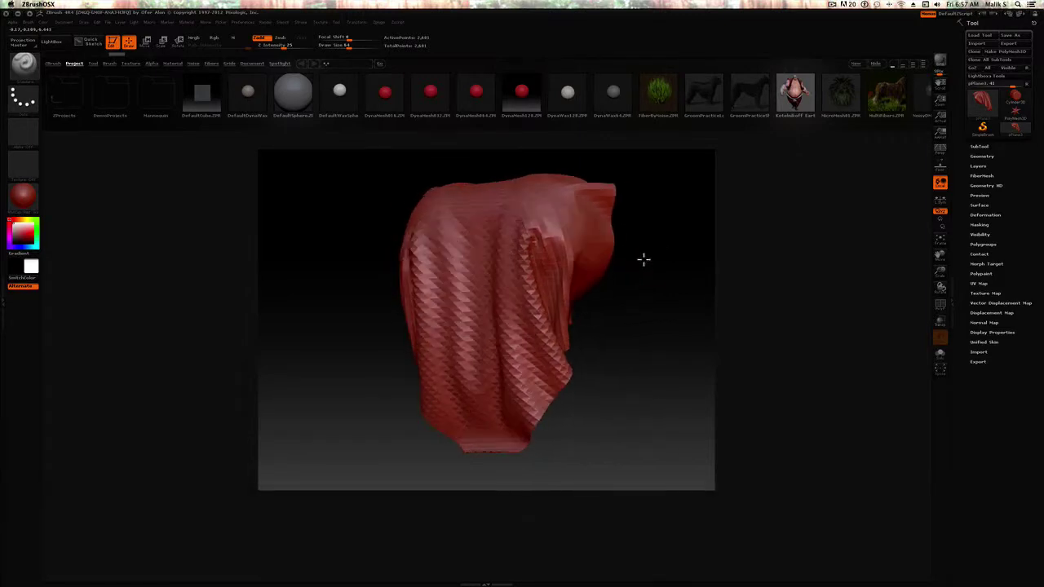
pyautogui.press('d')
pyautogui.press('super+d')
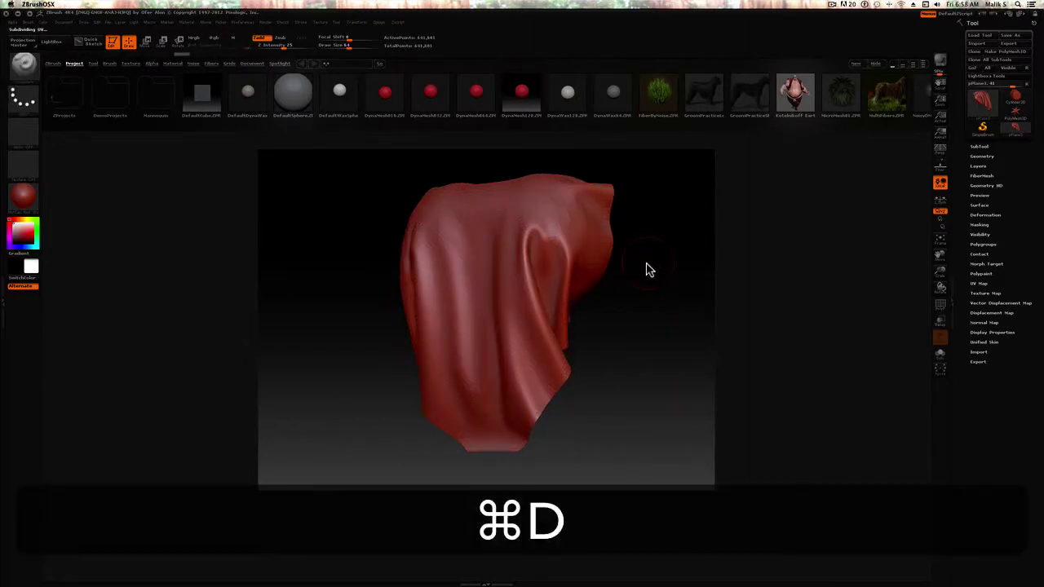
pyautogui.moveTo(644, 272); pyautogui.dragTo(659, 282)
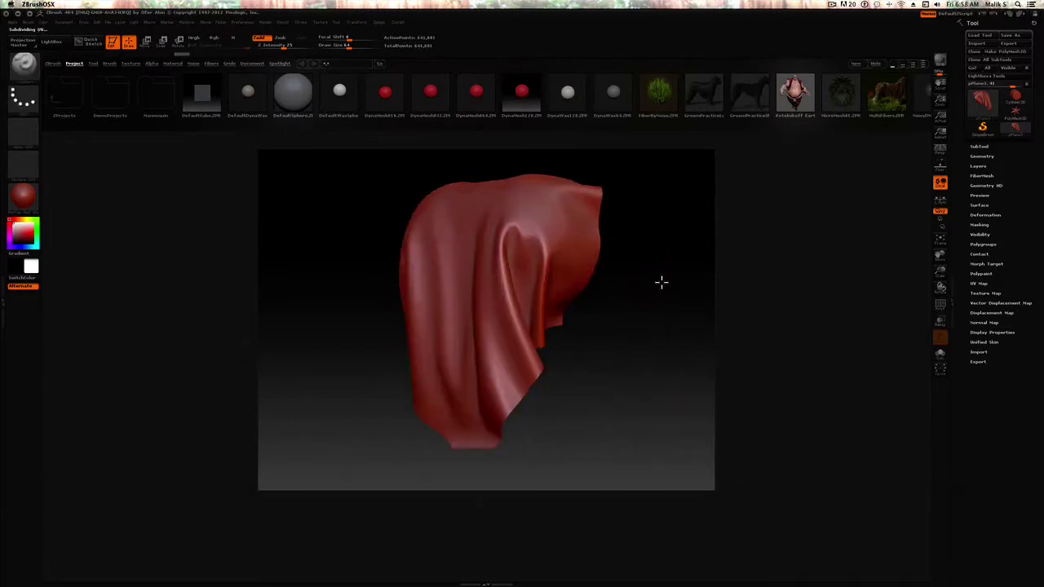
# Select the brown Texture 21 and the DragRect stroke
pyautogui.click(25, 166)
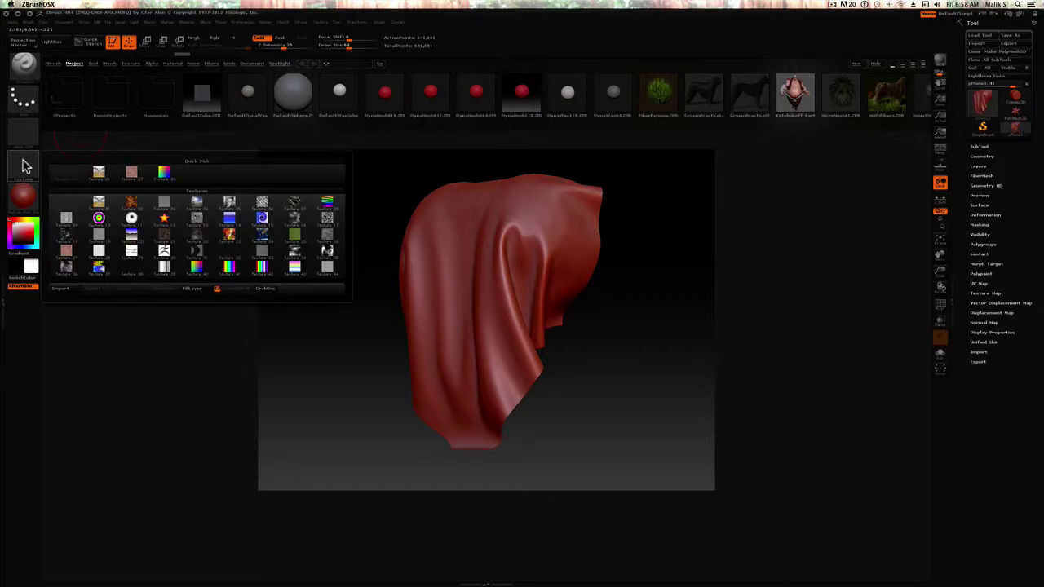
pyautogui.click(163, 241)
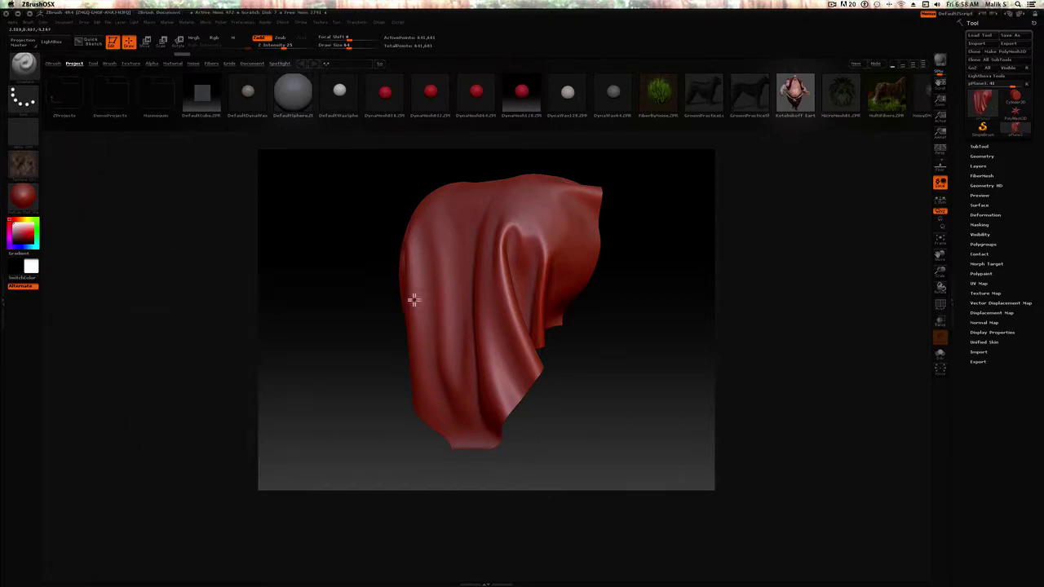
pyautogui.click(23, 101)
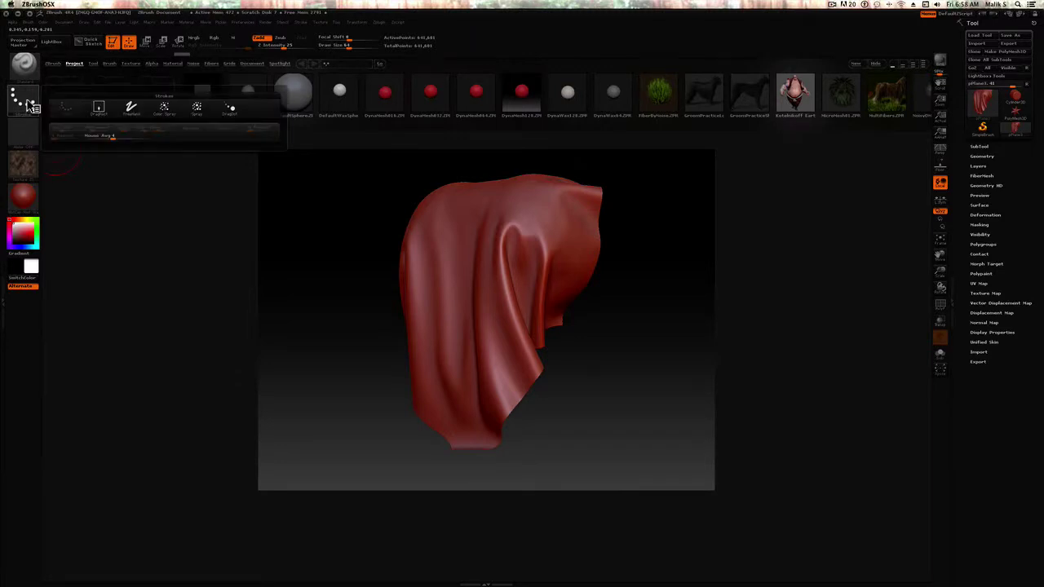
pyautogui.click(104, 115)
# Choose the stone-pattern alpha and stamp it large across the cloth's left side
pyautogui.click(22, 135)
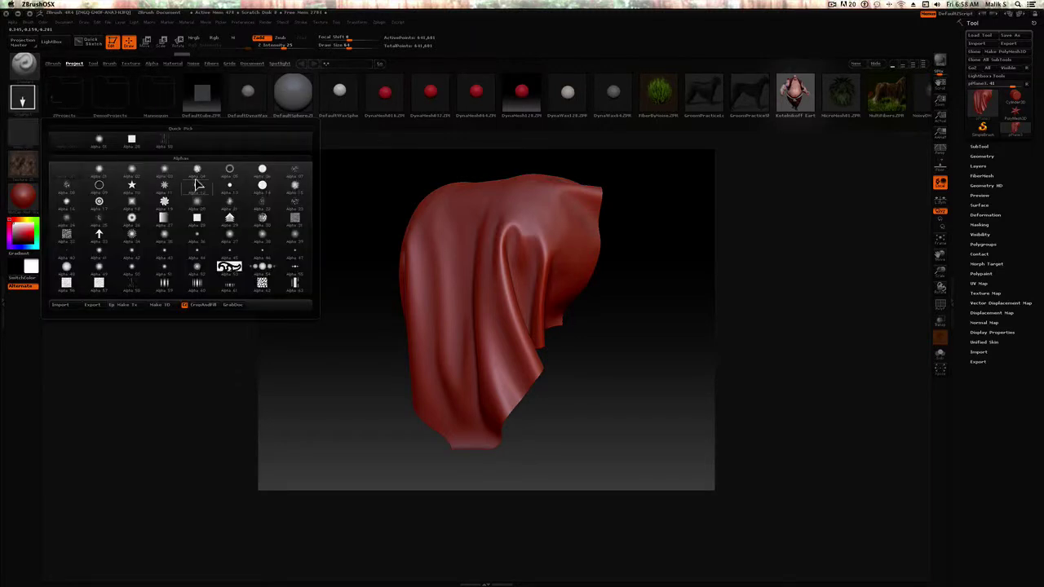
pyautogui.moveTo(164, 202)
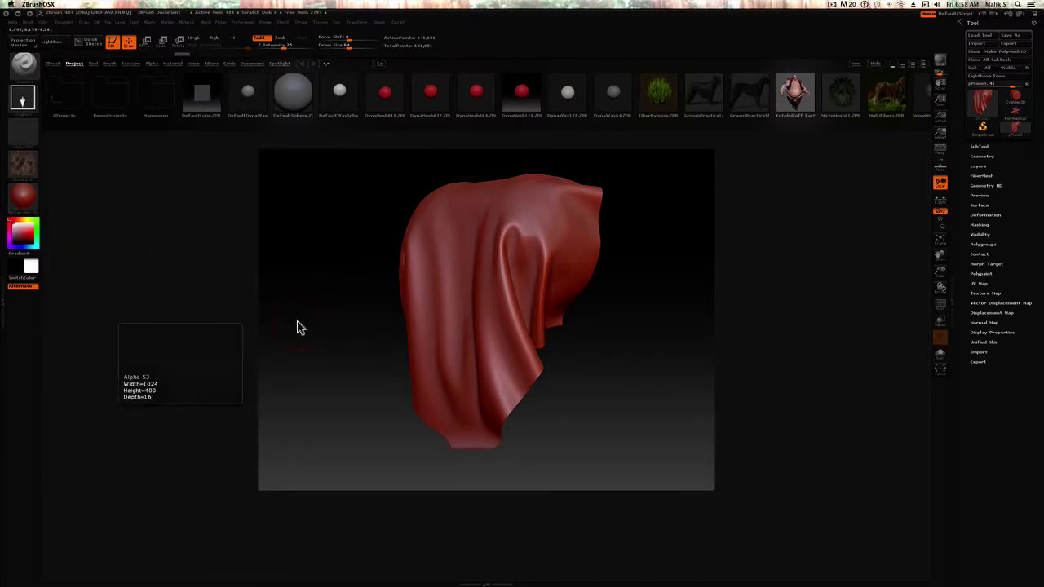
pyautogui.click(31, 132)
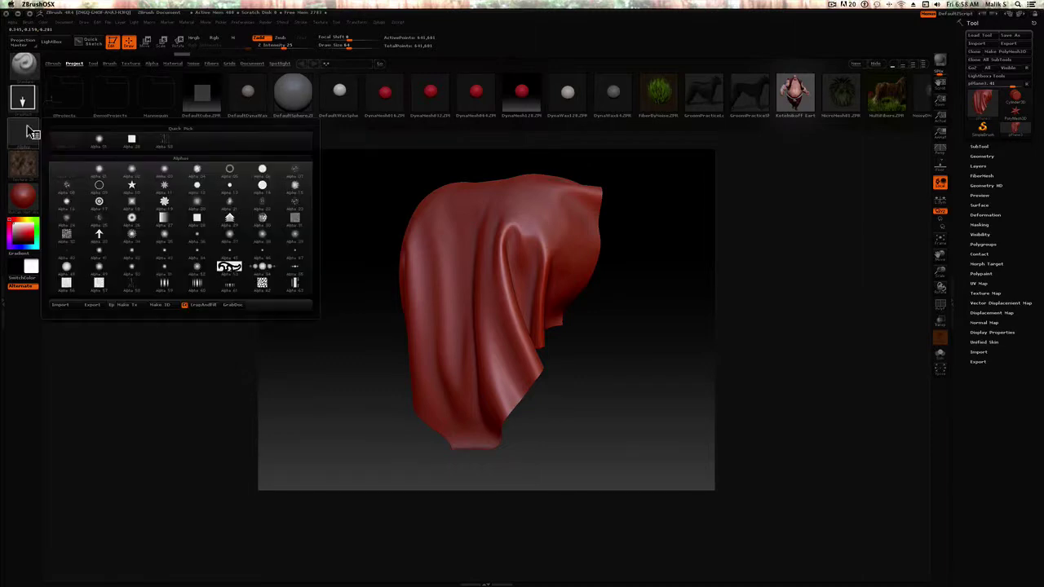
pyautogui.click(262, 284)
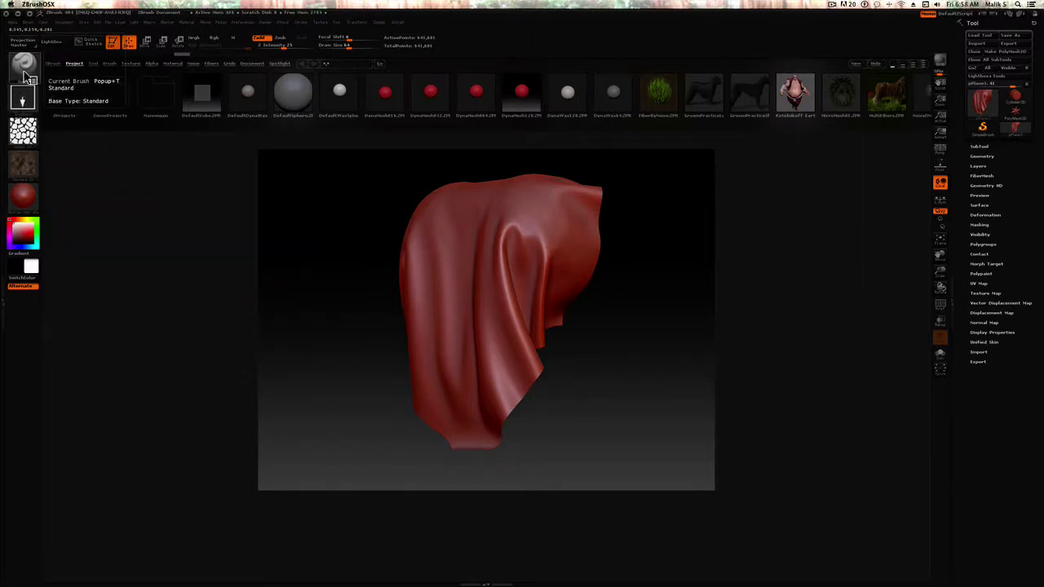
pyautogui.click(29, 76)
pyautogui.click(32, 100)
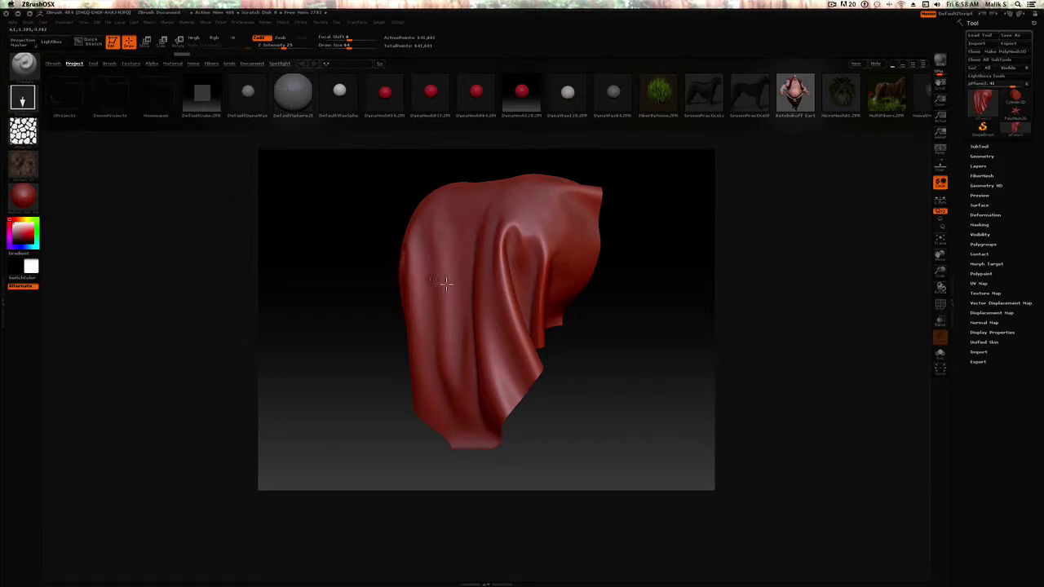
pyautogui.moveTo(446, 283); pyautogui.dragTo(522, 574)
pyautogui.moveTo(527, 410); pyautogui.dragTo(563, 390)
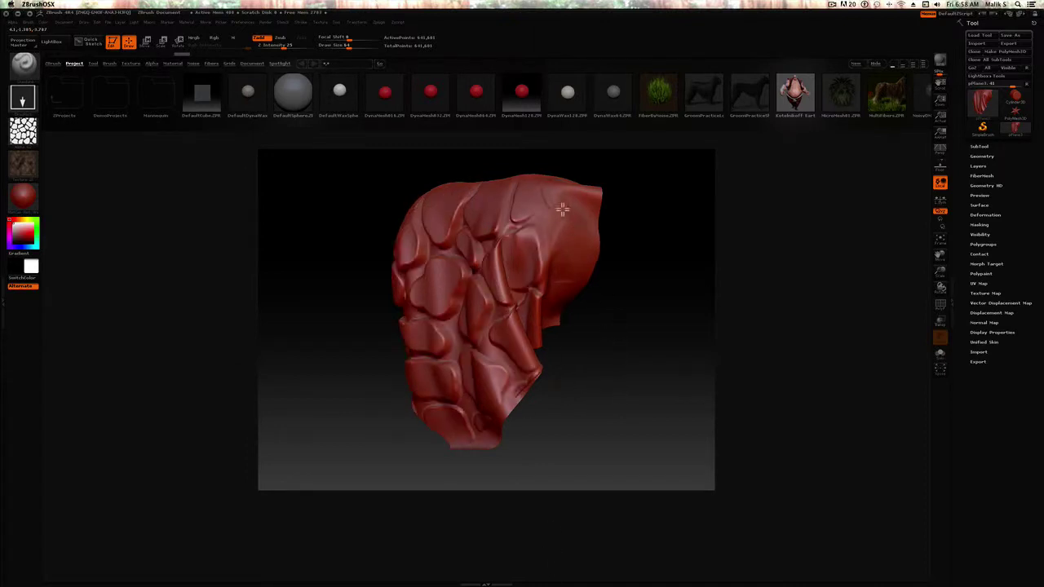
# Enable Double in the cloth's Display Properties so its inner faces render solid
pyautogui.hotkey('ctrl', 'z')
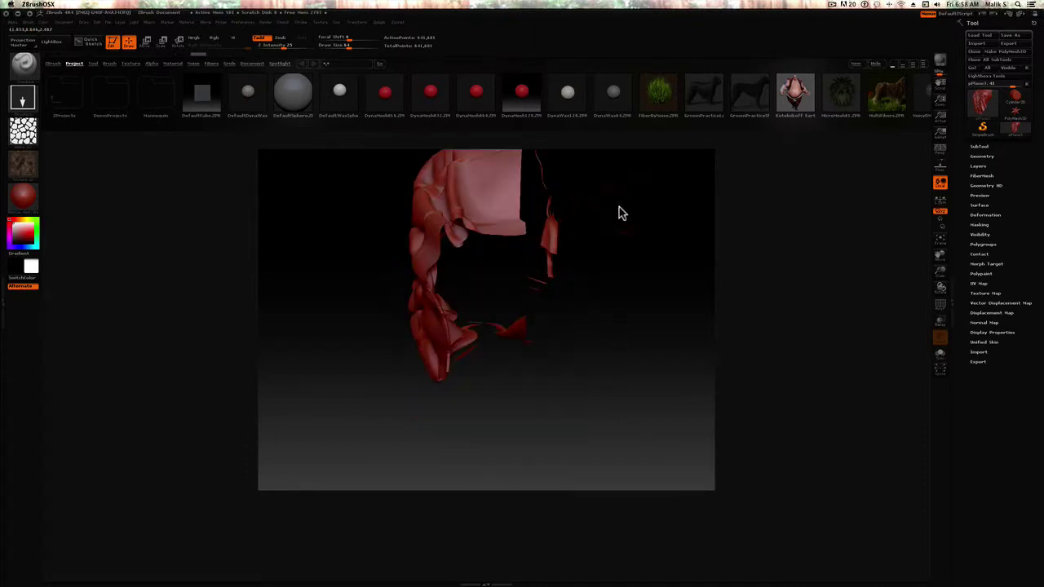
pyautogui.moveTo(627, 265)
pyautogui.mouseDown()
pyautogui.moveTo(611, 231)
pyautogui.moveTo(664, 282)
pyautogui.moveTo(608, 288)
pyautogui.moveTo(661, 299)
pyautogui.moveTo(671, 277)
pyautogui.moveTo(578, 280)
pyautogui.moveTo(597, 253)
pyautogui.moveTo(593, 262)
pyautogui.mouseUp()
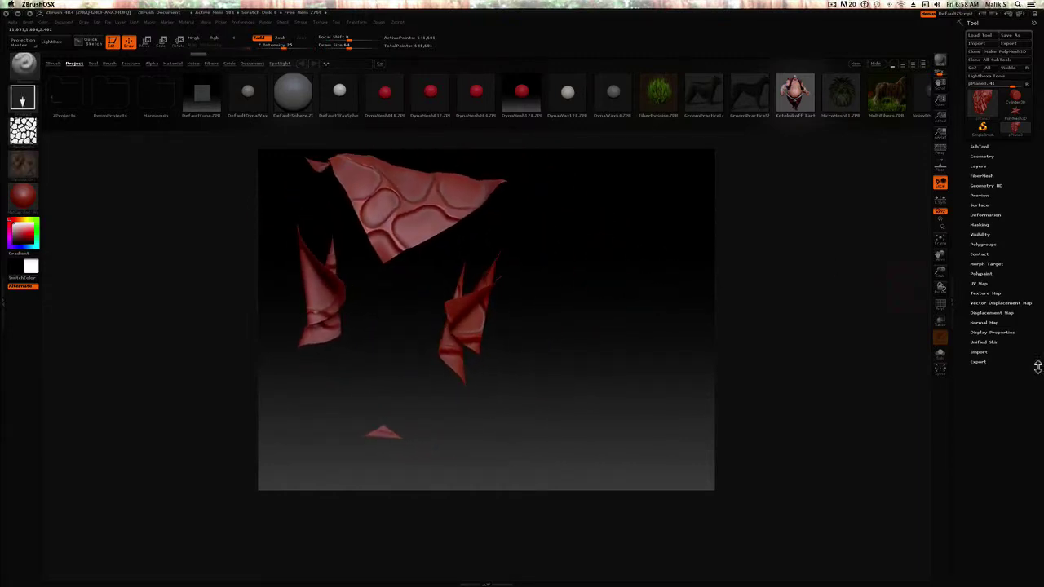
pyautogui.moveTo(579, 334); pyautogui.dragTo(599, 314)
pyautogui.click(983, 332)
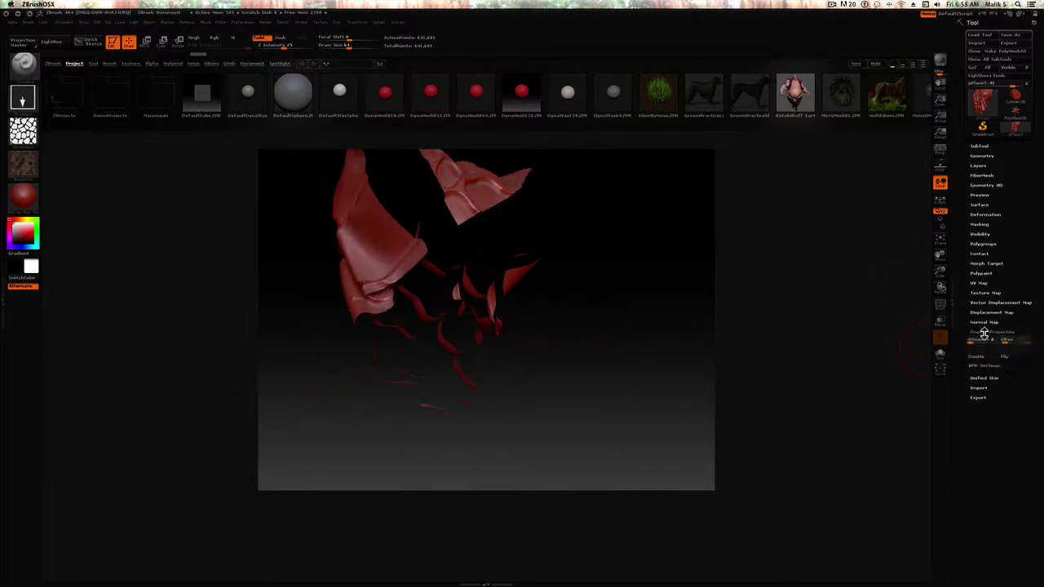
pyautogui.click(982, 355)
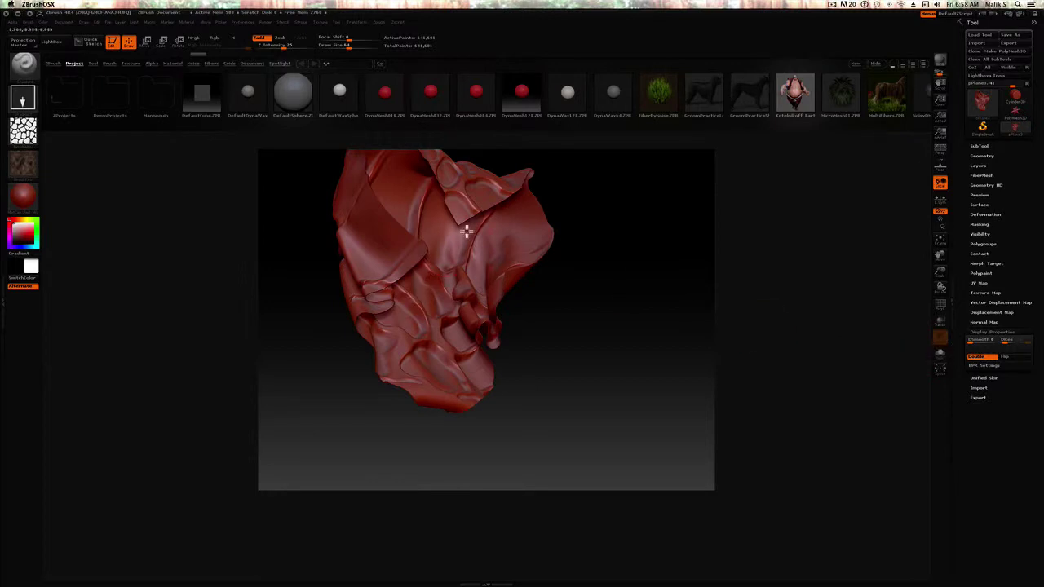
pyautogui.moveTo(544, 217); pyautogui.dragTo(612, 278)
# Restore the stone-stamp brush setup, then rotate and pan the cloth model into view
pyautogui.press('b')
pyautogui.press('s')
pyautogui.press('t')
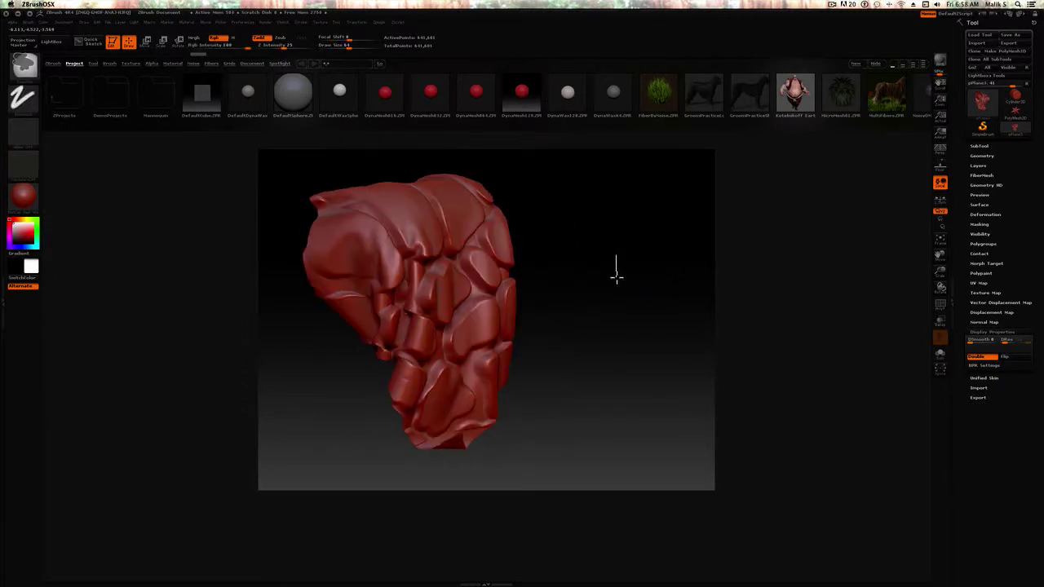
pyautogui.press('b')
pyautogui.press('s')
pyautogui.press('t')
pyautogui.moveTo(601, 261)
pyautogui.mouseDown()
pyautogui.moveTo(625, 296)
pyautogui.moveTo(596, 256)
pyautogui.moveTo(596, 298)
pyautogui.moveTo(571, 307)
pyautogui.moveTo(577, 321)
pyautogui.mouseUp()
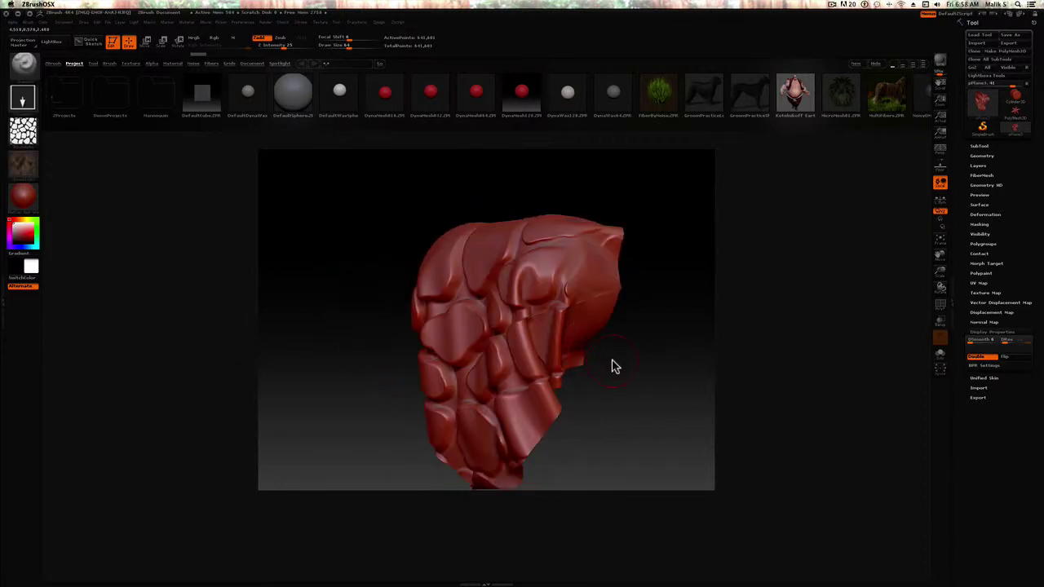
pyautogui.keyDown('alt'); pyautogui.moveTo(615, 366); pyautogui.dragTo(584, 301); pyautogui.keyUp('alt')
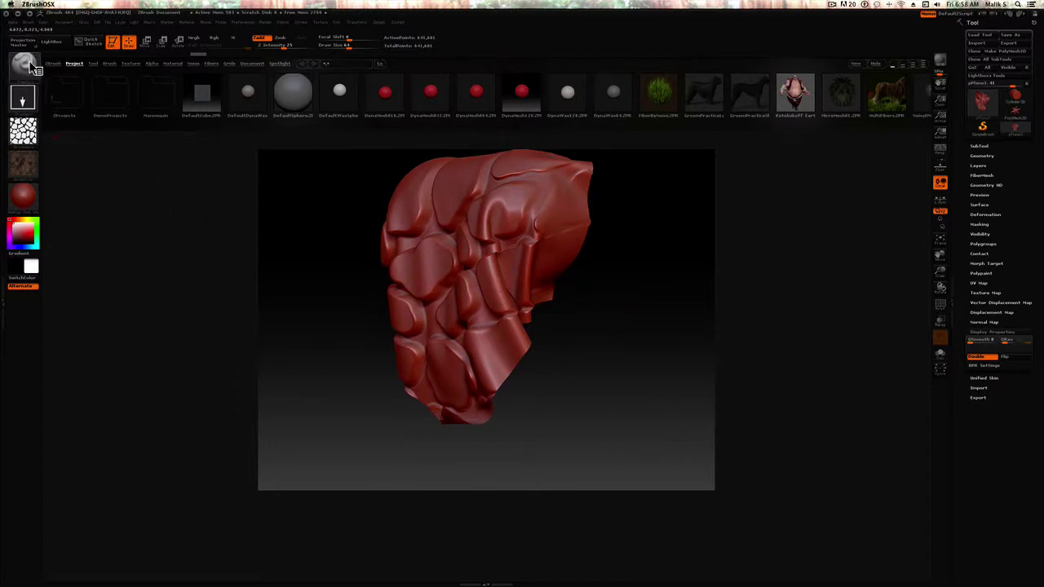
# Choose the ring alpha from the alpha library and return to the ring-stamping brush
pyautogui.click(18, 134)
pyautogui.click(23, 130)
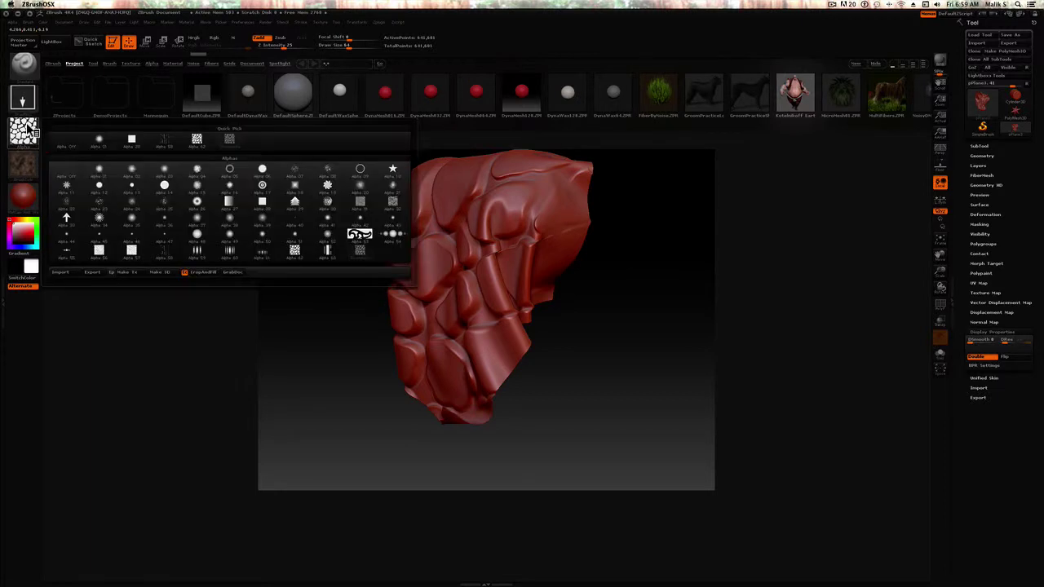
pyautogui.click(360, 169)
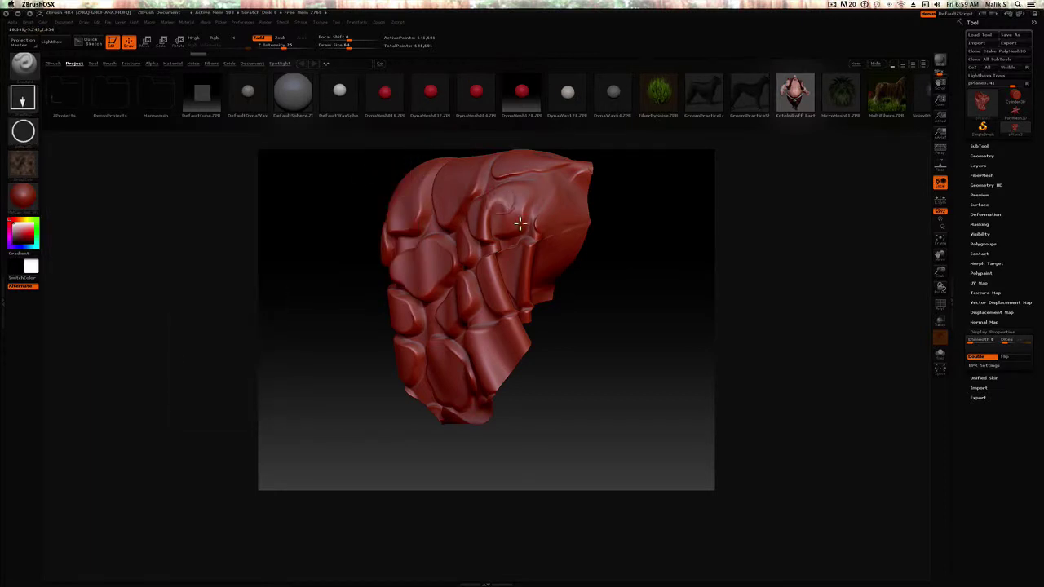
pyautogui.press('b')
pyautogui.press('s')
pyautogui.press('p')
pyautogui.press('b')
pyautogui.press('s')
pyautogui.press('t')
# Turn the model to face frontward with the ring-stamping brush active
pyautogui.moveTo(619, 255)
pyautogui.mouseDown()
pyautogui.moveTo(645, 256)
pyautogui.moveTo(465, 172)
pyautogui.mouseUp()
pyautogui.press('b')
pyautogui.press('s')
pyautogui.press('p')
pyautogui.press('b')
pyautogui.press('s')
pyautogui.press('t')
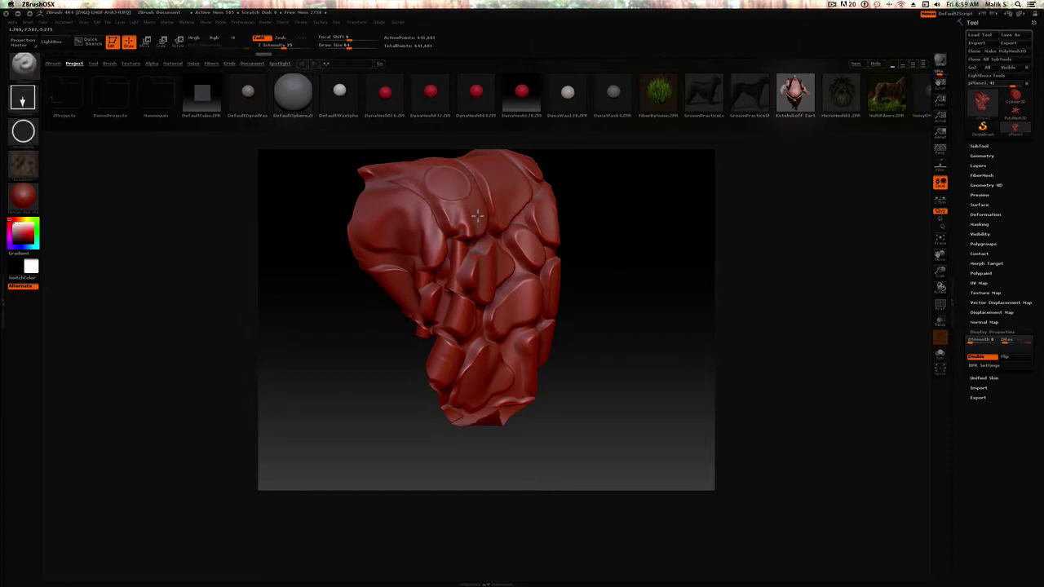
pyautogui.moveTo(517, 201)
pyautogui.mouseDown()
pyautogui.moveTo(596, 225)
pyautogui.moveTo(493, 202)
pyautogui.mouseUp()
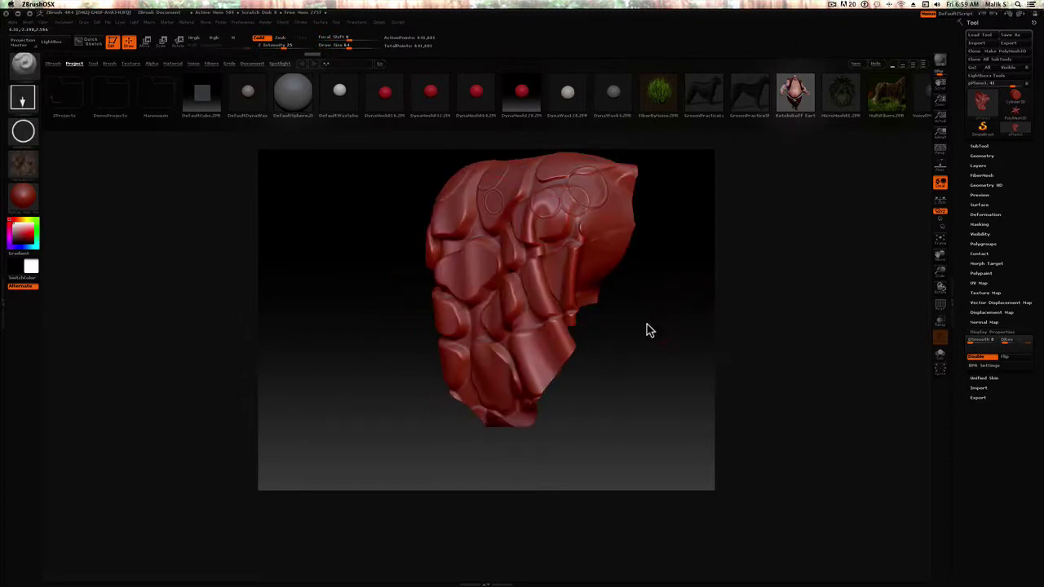
pyautogui.moveTo(646, 333); pyautogui.dragTo(662, 348)
# Stamp three rings onto the surface: middle, lower, and upper-right
pyautogui.click(461, 262)
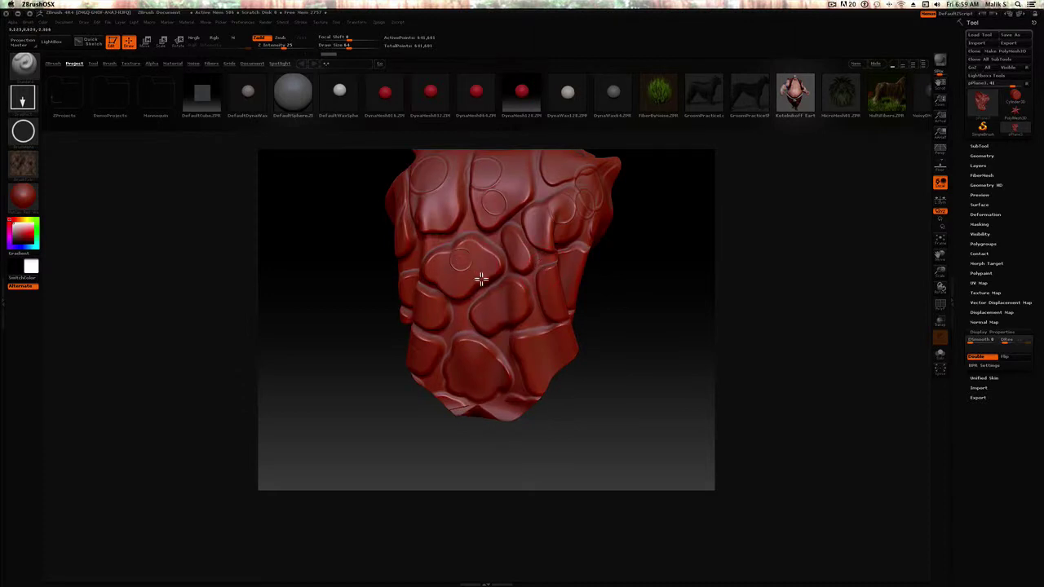
pyautogui.click(465, 361)
pyautogui.moveTo(630, 330); pyautogui.dragTo(617, 317)
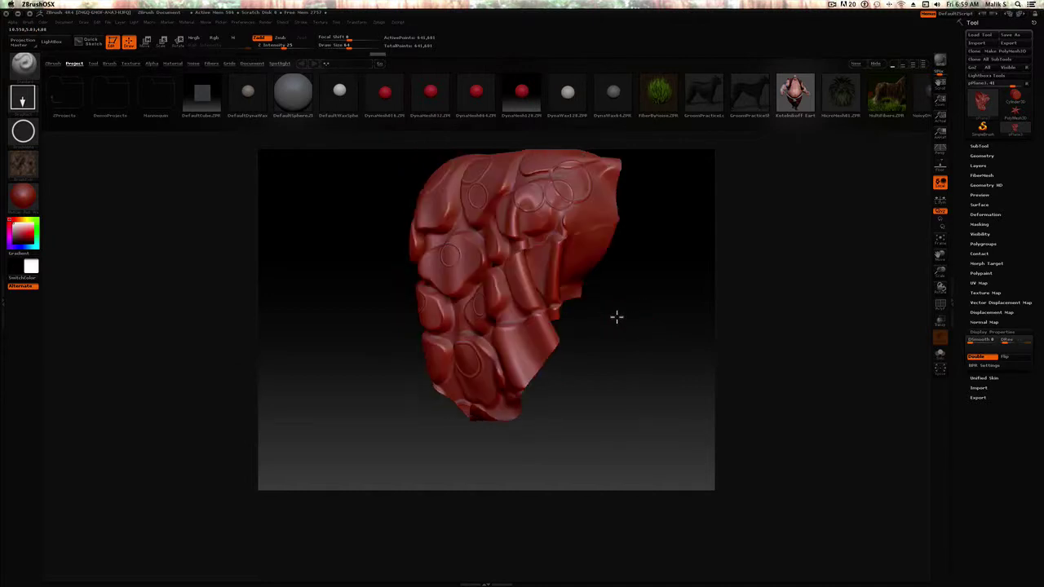
pyautogui.click(600, 259)
# In Maya, set nParticles to the Balls style and create the WineBottle1 emitter
pyautogui.press('super+Tab')
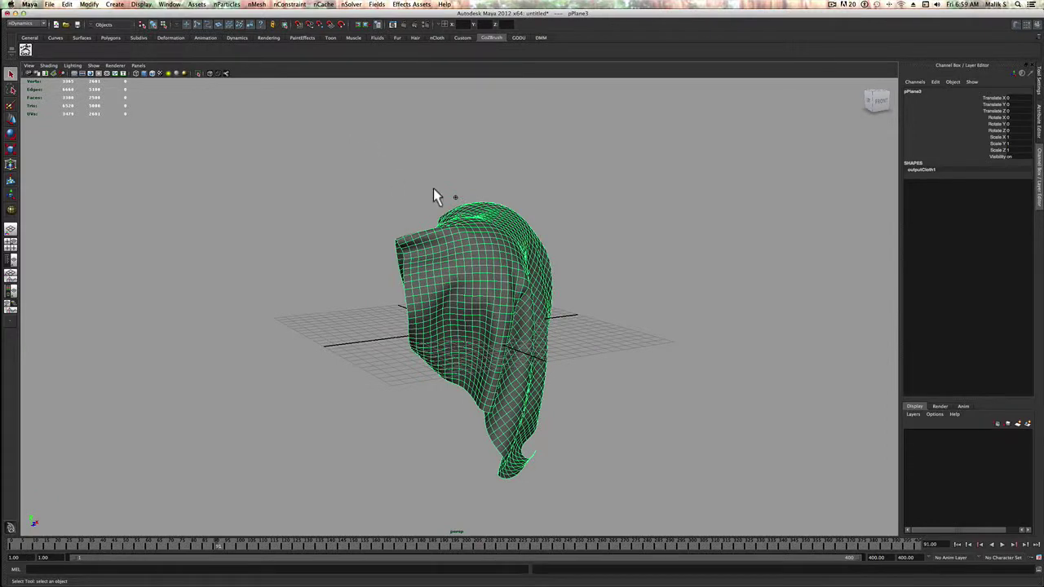
pyautogui.click(257, 6)
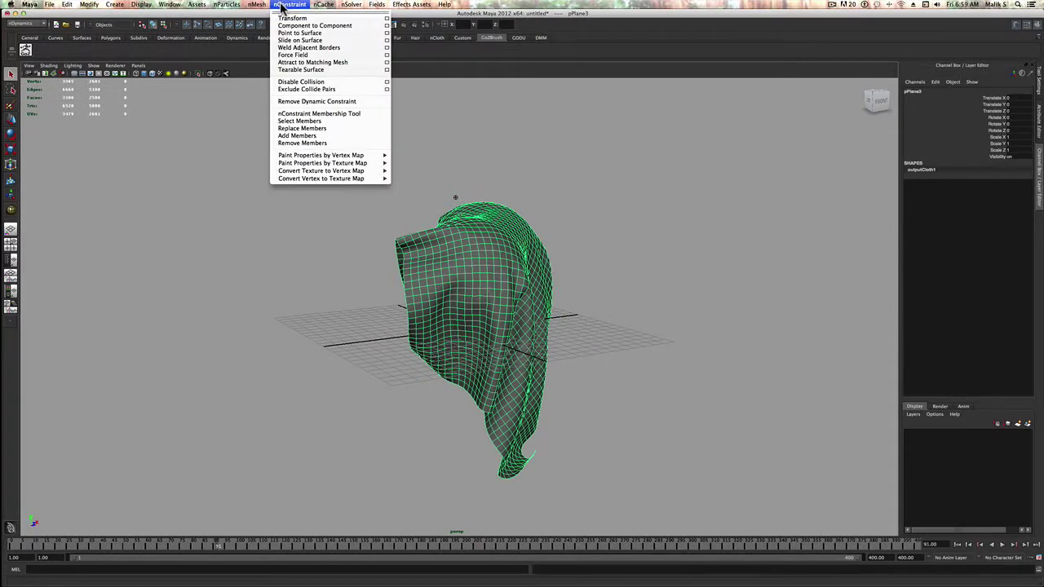
pyautogui.moveTo(255, 5)
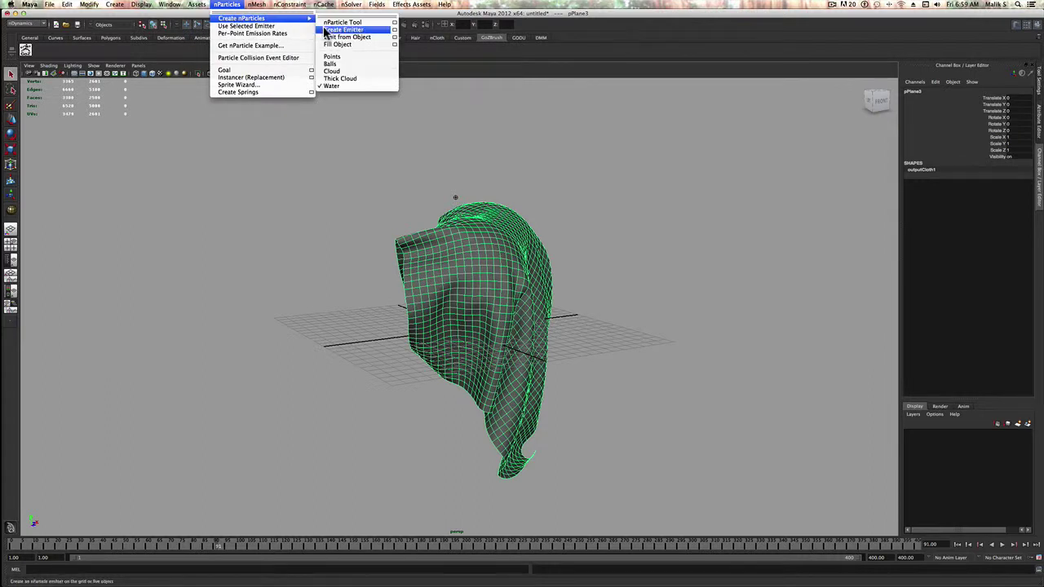
pyautogui.click(332, 71)
pyautogui.click(226, 4)
pyautogui.moveTo(244, 18)
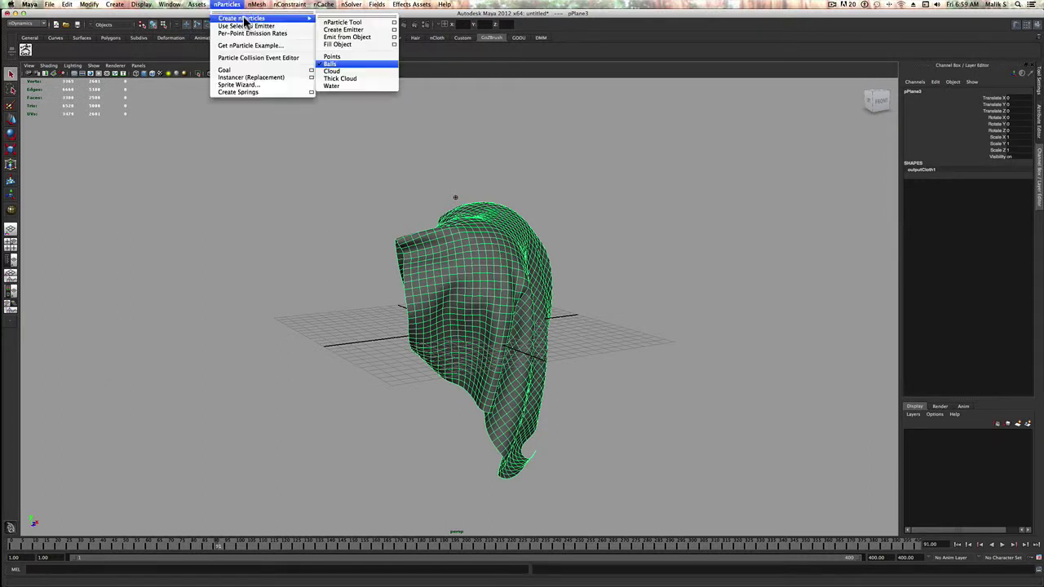
pyautogui.click(352, 30)
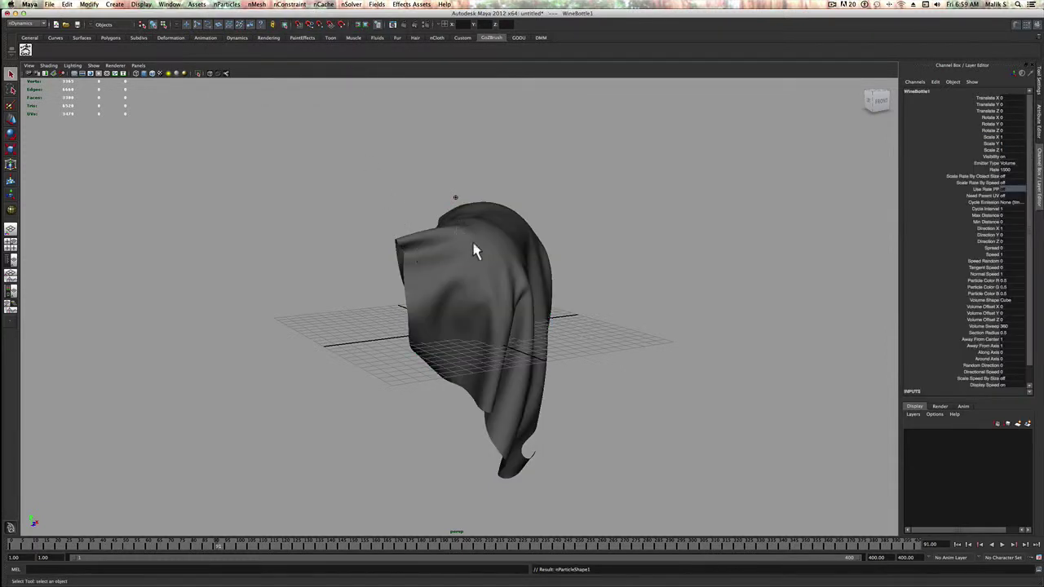
# Move the emitter out left of the grid and the nucleus node aside
pyautogui.press('w')
pyautogui.moveTo(461, 329); pyautogui.dragTo(245, 248)
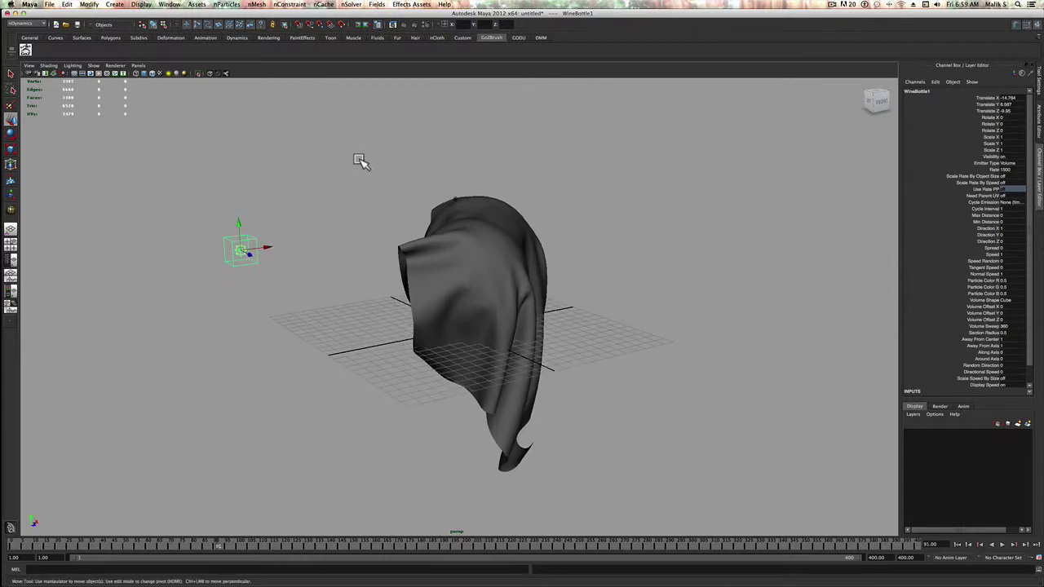
pyautogui.moveTo(361, 159); pyautogui.dragTo(758, 322)
pyautogui.moveTo(512, 325); pyautogui.dragTo(669, 293)
# Shift the hanging cloth and collider spheres off to the right, then reselect the cloth
pyautogui.click(499, 281)
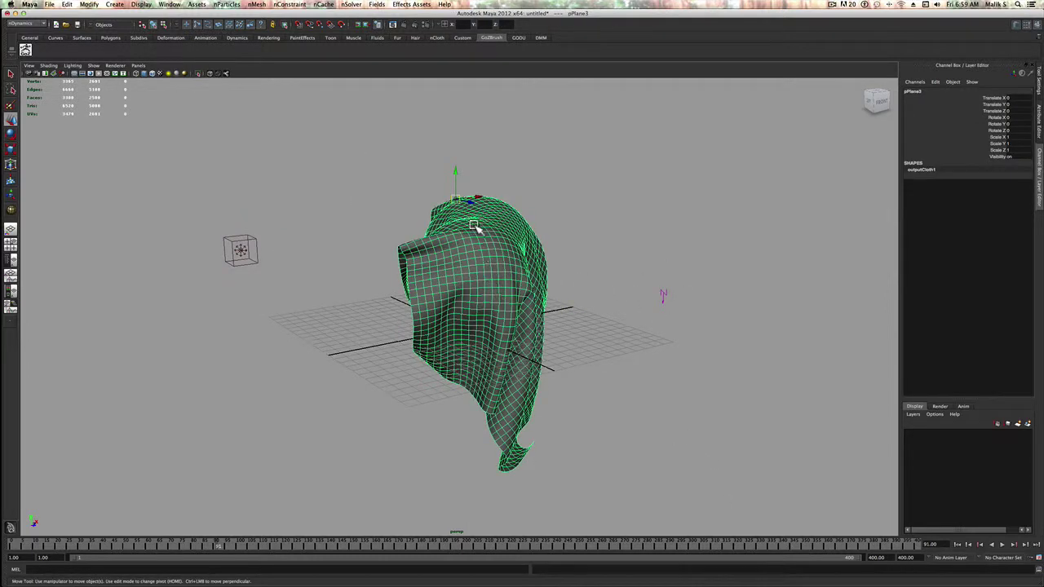
pyautogui.moveTo(456, 199); pyautogui.dragTo(721, 181)
pyautogui.moveTo(481, 181); pyautogui.dragTo(543, 290)
pyautogui.moveTo(486, 249); pyautogui.dragTo(952, 243)
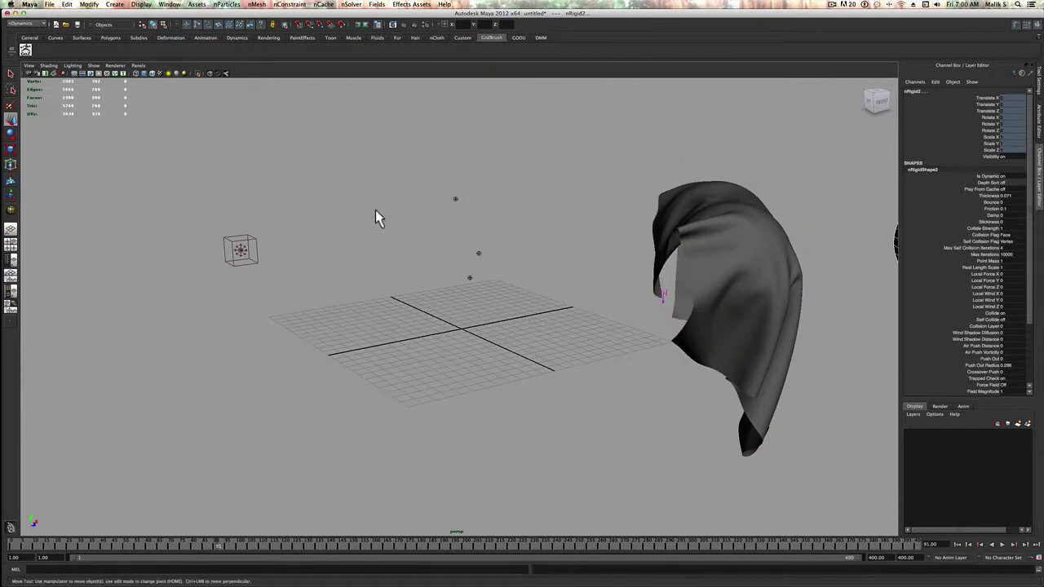
pyautogui.click(240, 243)
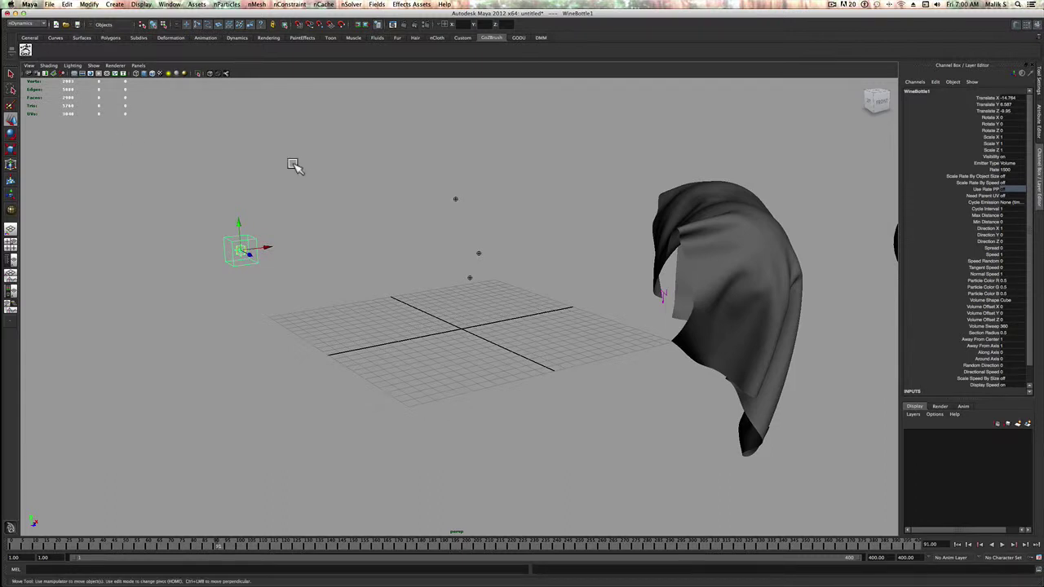
pyautogui.click(738, 298)
# Duplicate the cloth, move the copy left, and rotate it over into a bowl
pyautogui.press('super+d')
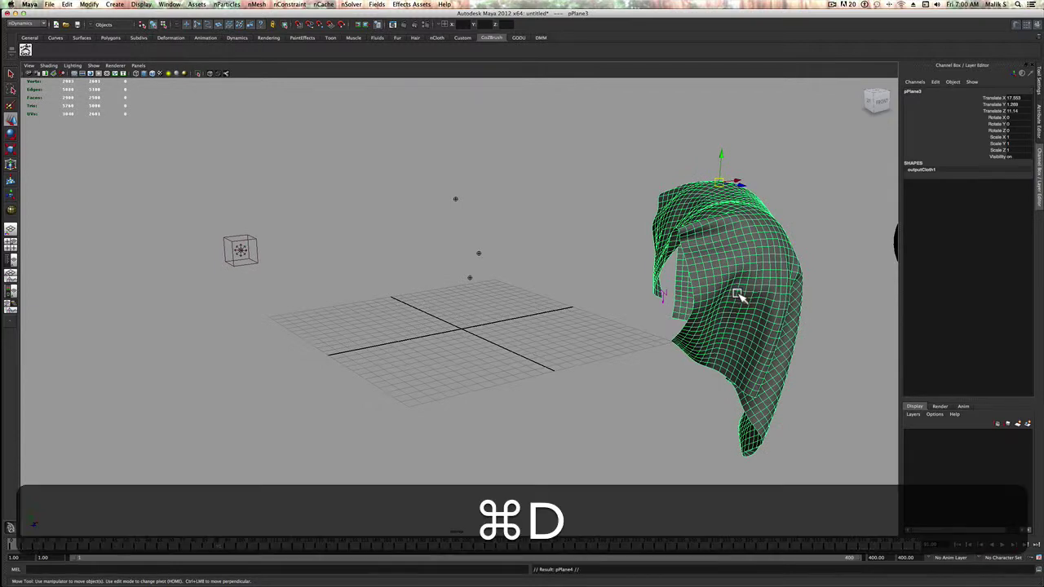
pyautogui.moveTo(717, 183); pyautogui.dragTo(348, 235)
pyautogui.press('e')
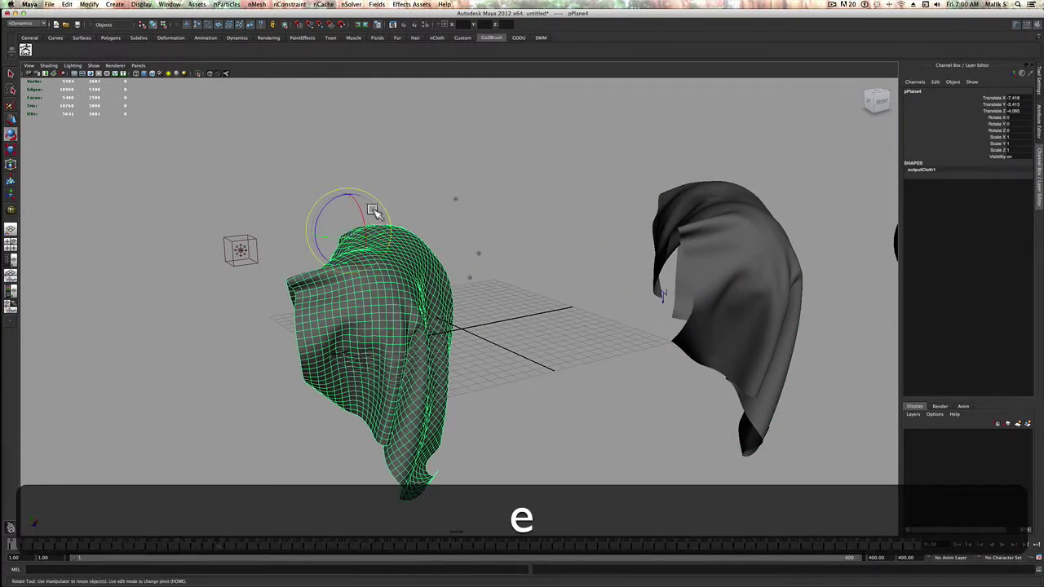
pyautogui.moveTo(375, 199); pyautogui.dragTo(415, 303)
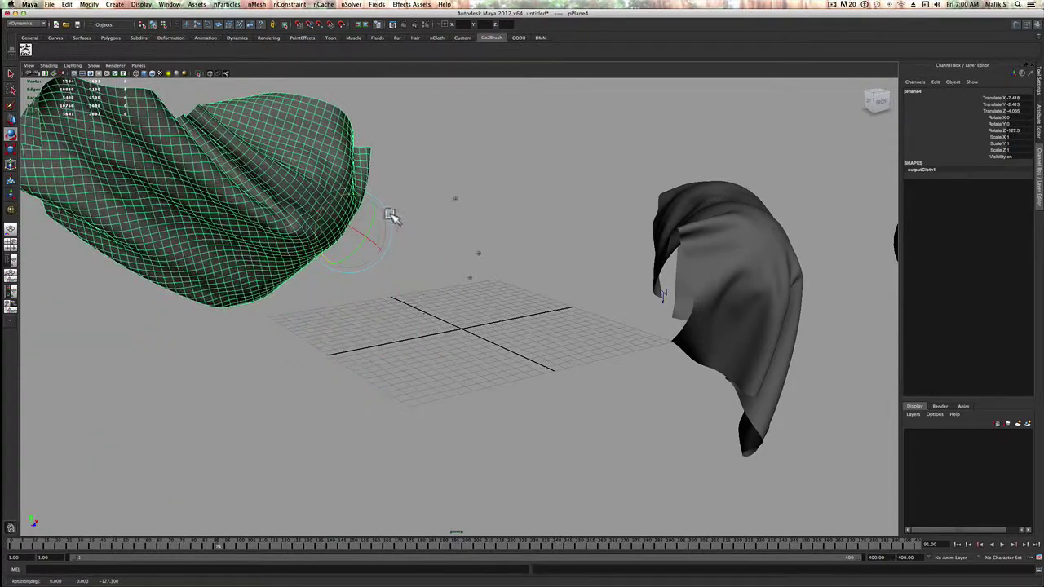
pyautogui.moveTo(375, 214); pyautogui.dragTo(382, 362)
pyautogui.press('w')
# Make the bowl copy a passive collider and select the emitter above it
pyautogui.click(261, 8)
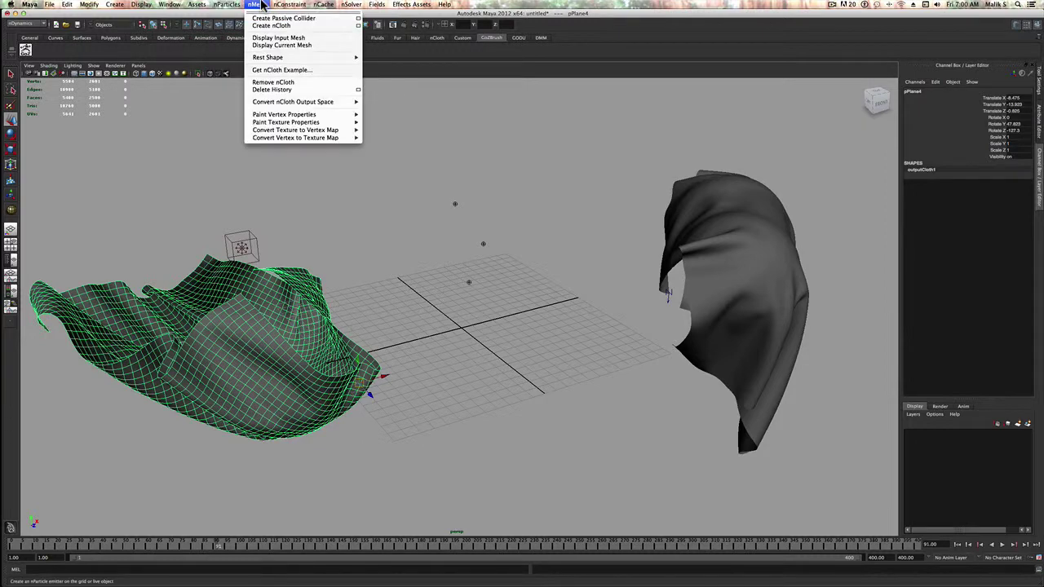
pyautogui.click(263, 19)
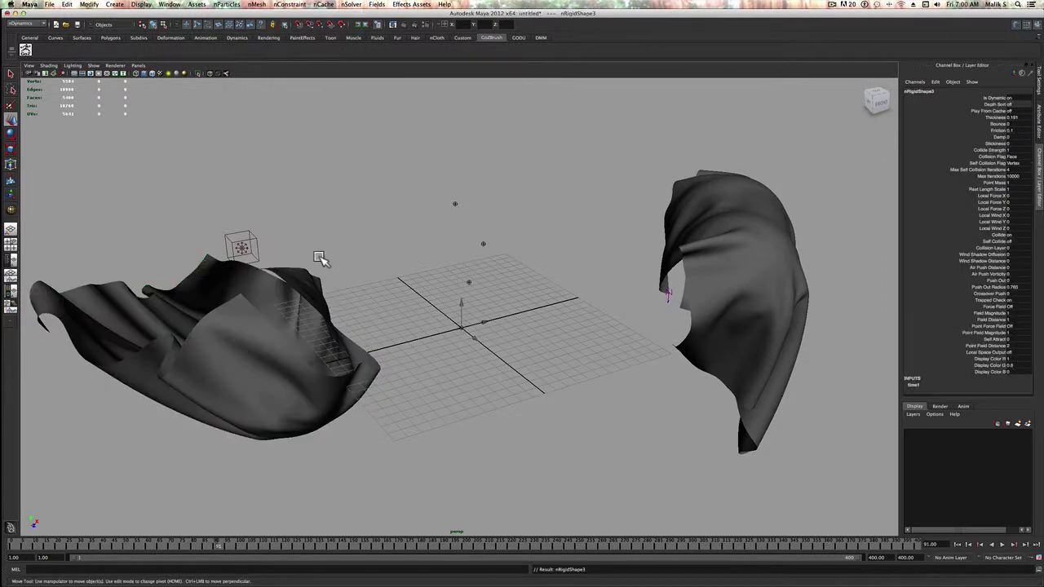
pyautogui.keyDown('alt'); pyautogui.moveTo(321, 260); pyautogui.dragTo(367, 240); pyautogui.keyUp('alt')
pyautogui.click(336, 308)
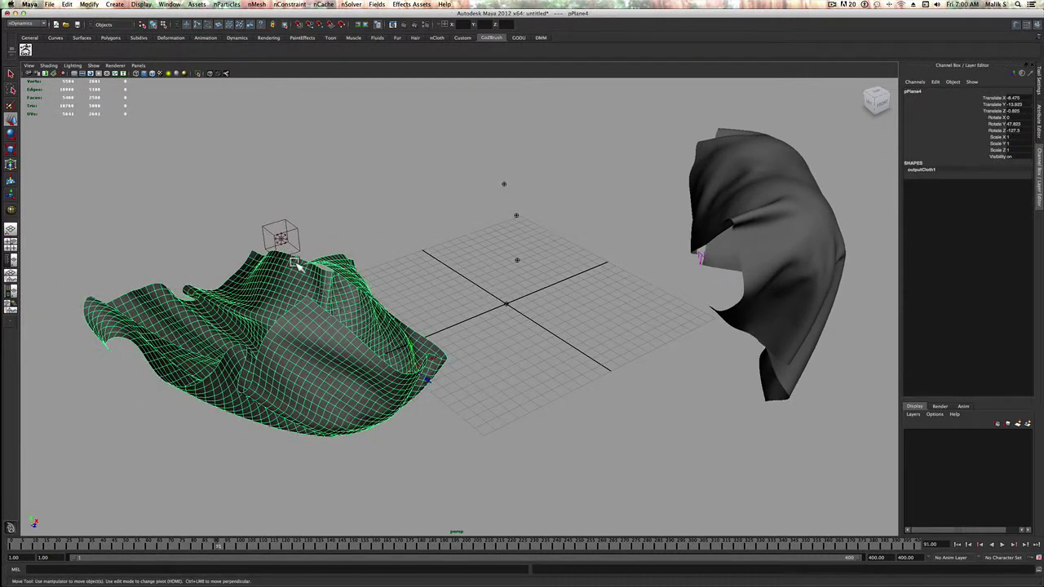
pyautogui.click(279, 236)
pyautogui.keyDown('alt'); pyautogui.moveTo(281, 238); pyautogui.dragTo(336, 349); pyautogui.keyUp('alt')
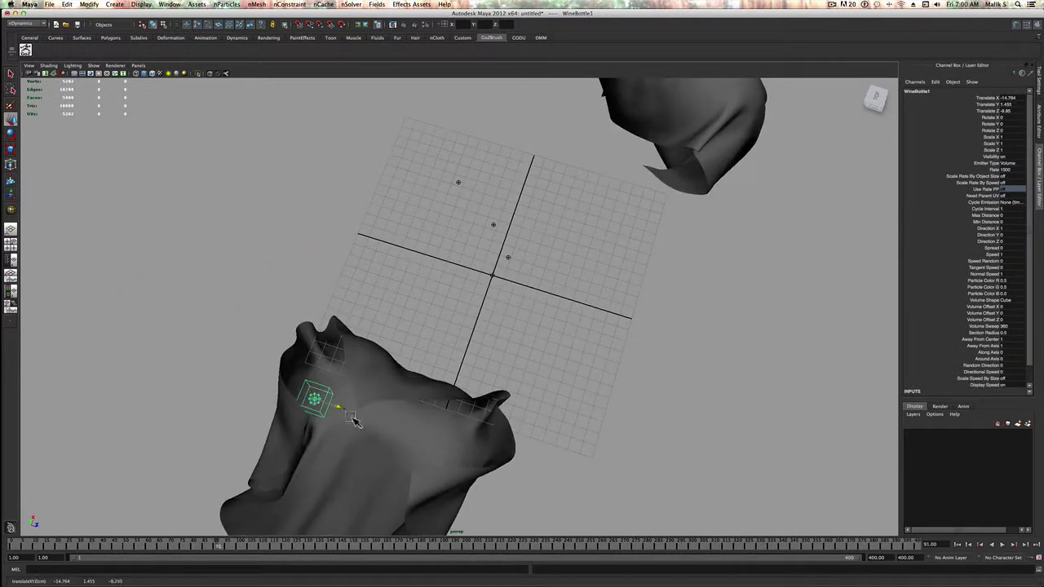
# Play the simulation briefly to emit ball particles into the bowl, then stop
pyautogui.keyDown('alt'); pyautogui.moveTo(373, 431); pyautogui.dragTo(349, 399); pyautogui.keyUp('alt')
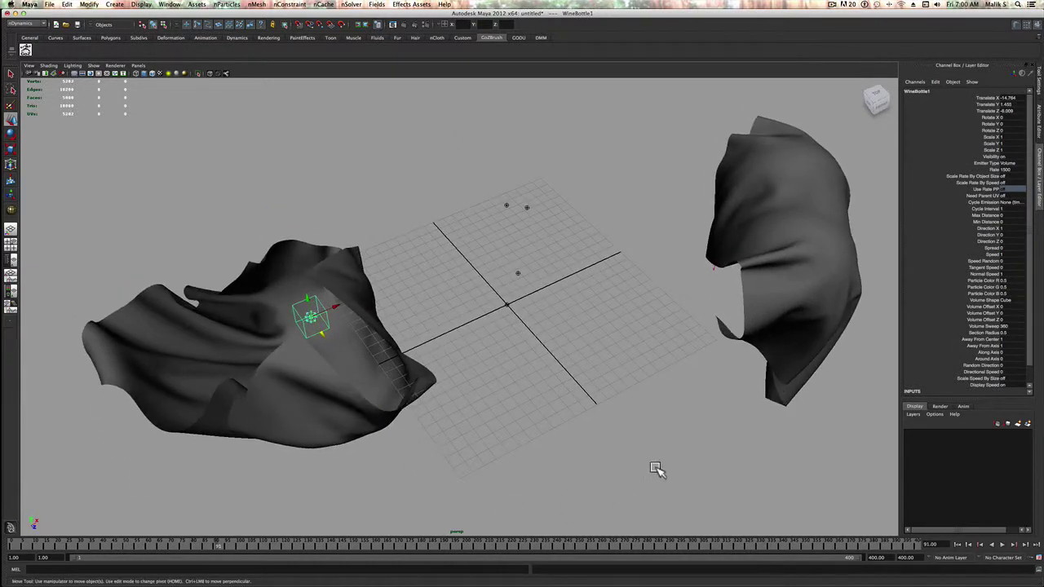
pyautogui.click(1002, 546)
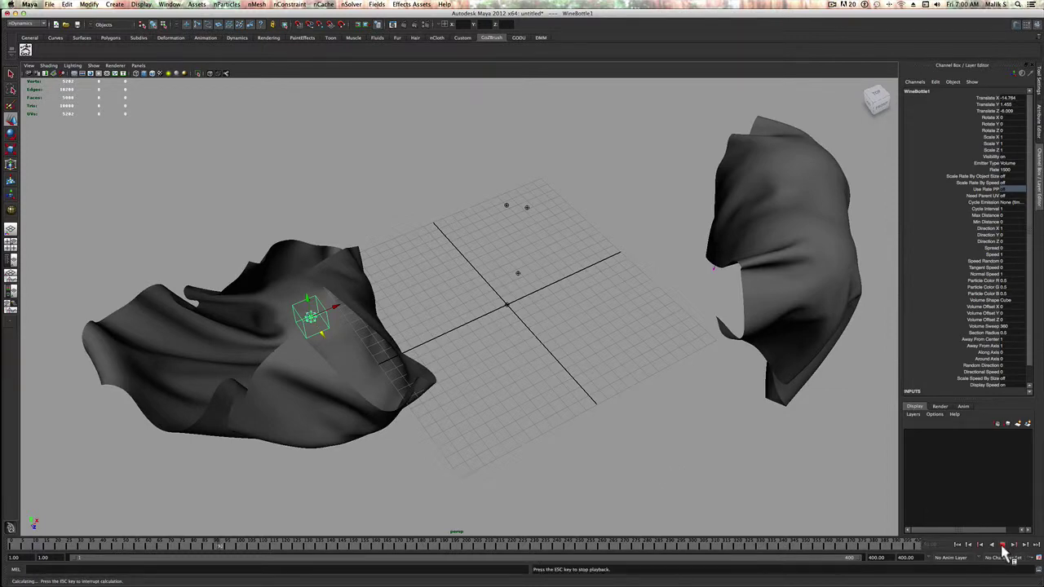
pyautogui.click(1002, 546)
# Delete the original hanging cloth and the leftover sphere pair, then select WineBottle1
pyautogui.click(783, 263)
pyautogui.press('BackSpace')
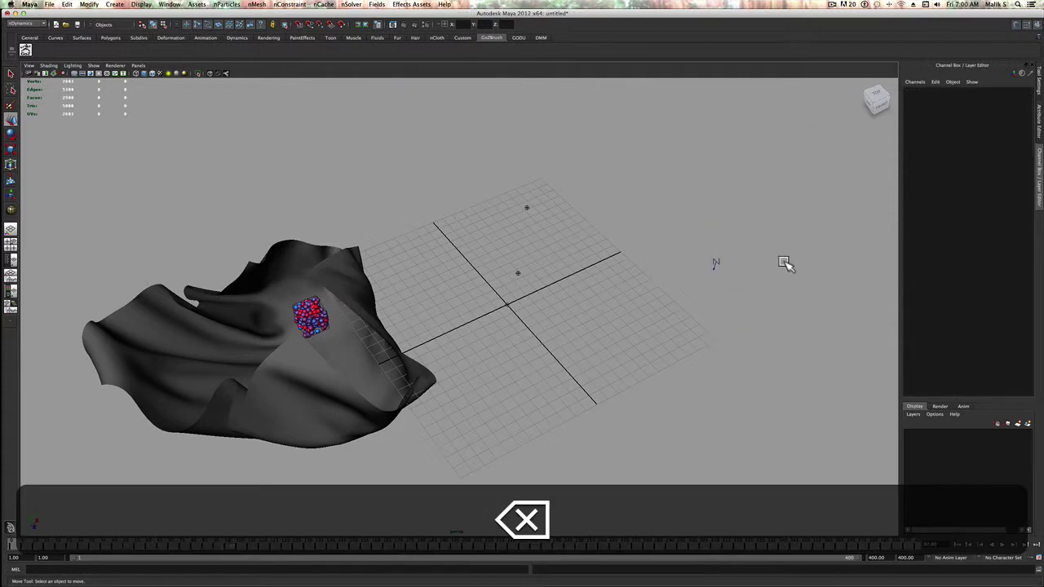
pyautogui.keyDown('alt'); pyautogui.moveTo(785, 263); pyautogui.dragTo(888, 341); pyautogui.keyUp('alt')
pyautogui.press('BackSpace')
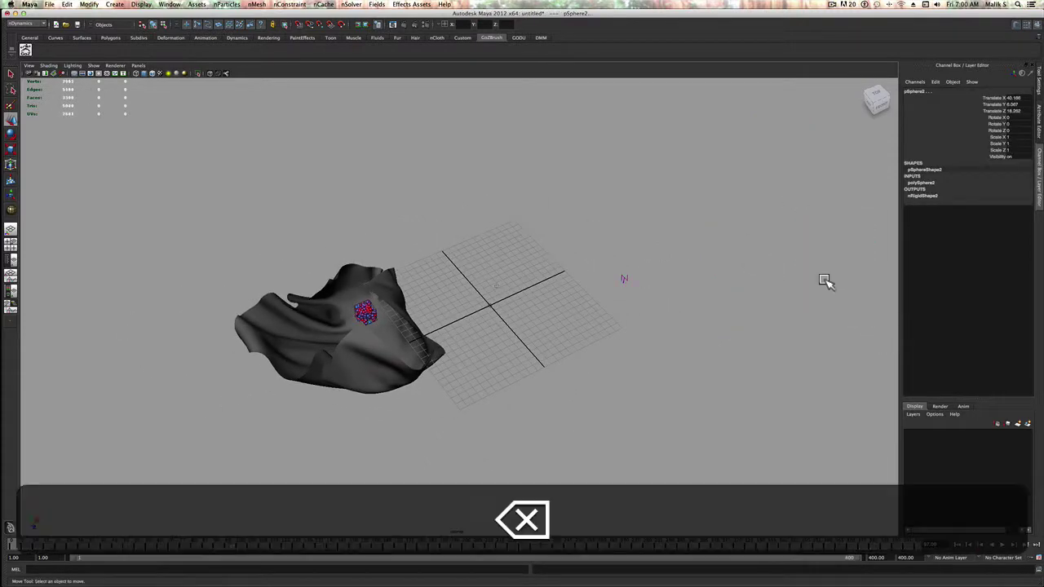
pyautogui.scroll(5, 500, 233)
pyautogui.keyDown('alt'); pyautogui.moveTo(416, 249); pyautogui.dragTo(531, 228); pyautogui.keyUp('alt')
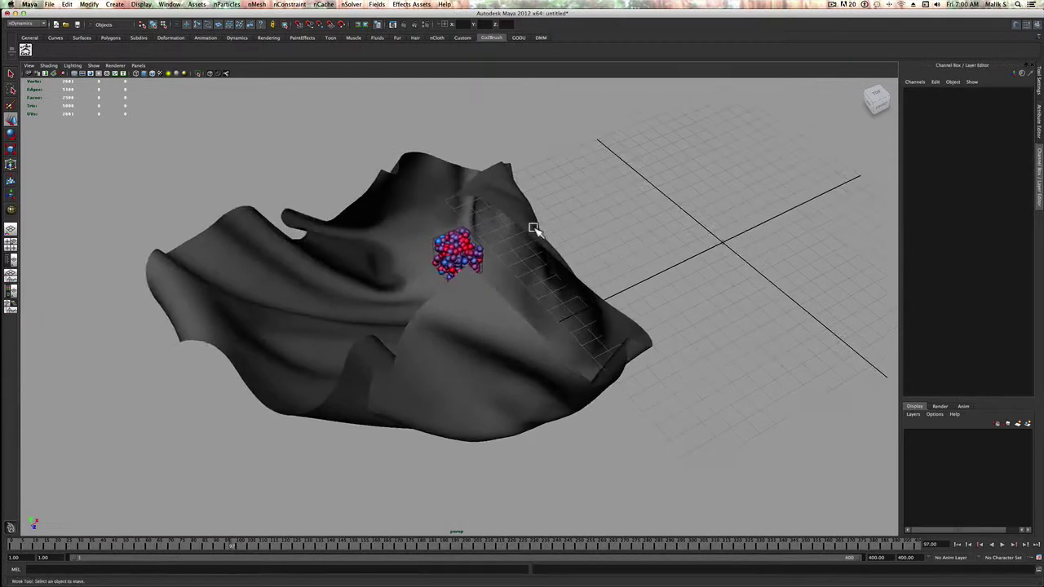
pyautogui.click(454, 251)
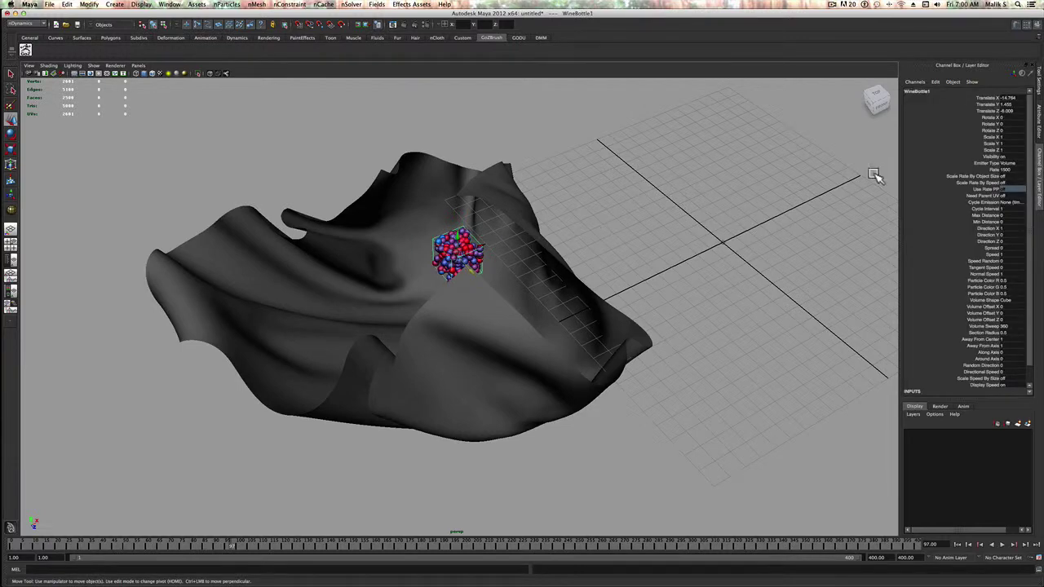
# Set the emitter type to Directional and replay from frame 1 while orbiting the filling bowl
pyautogui.click(1019, 164)
pyautogui.click(1023, 173)
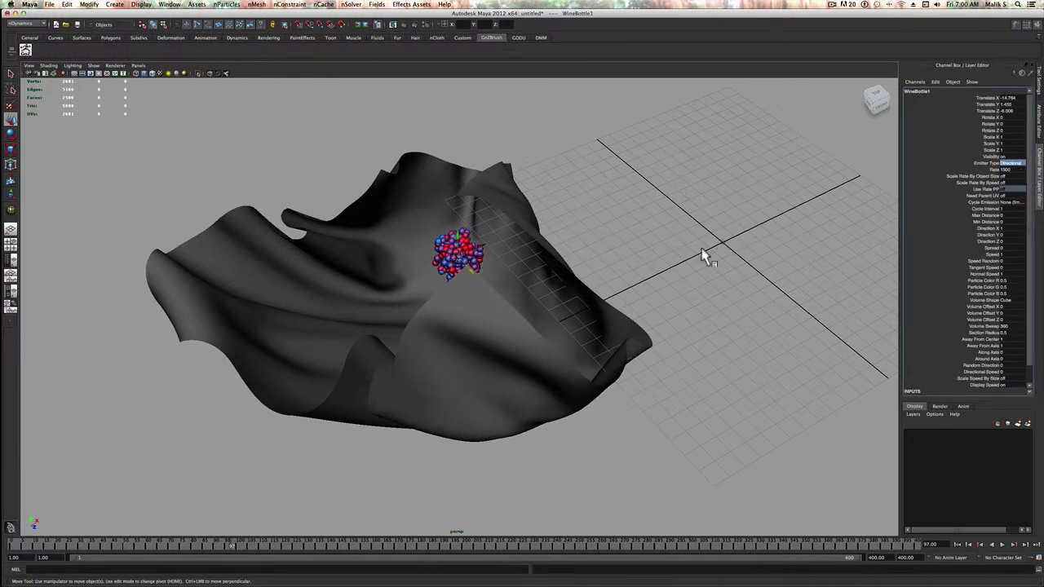
pyautogui.click(958, 544)
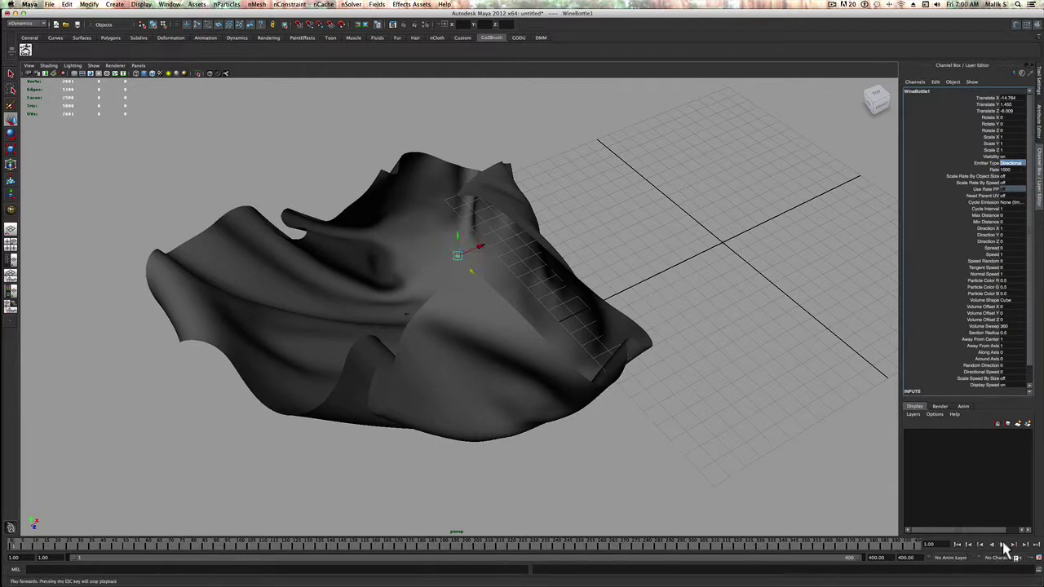
pyautogui.click(1003, 545)
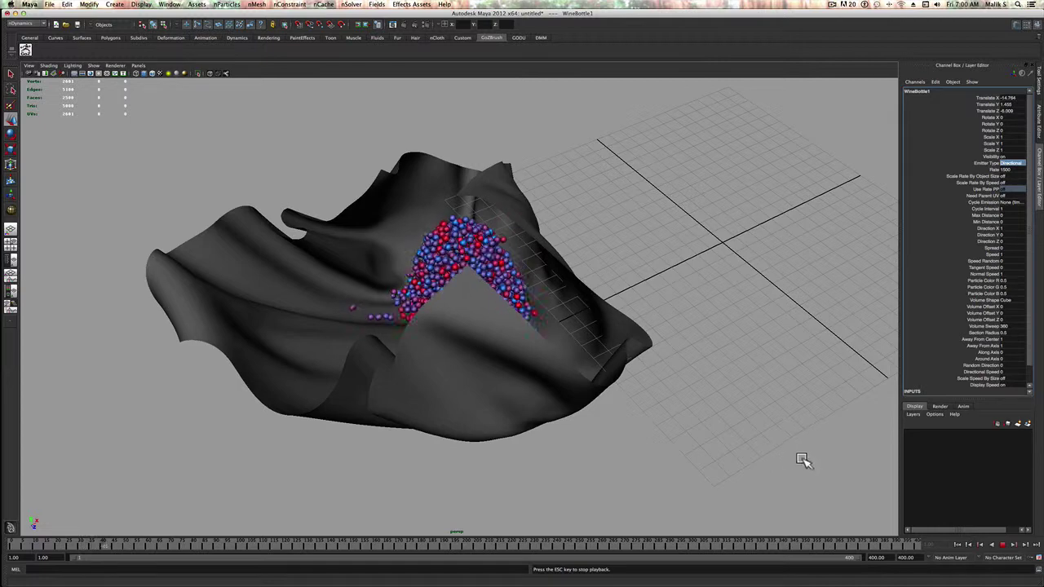
pyautogui.keyDown('alt'); pyautogui.moveTo(753, 427); pyautogui.dragTo(752, 427); pyautogui.keyUp('alt')
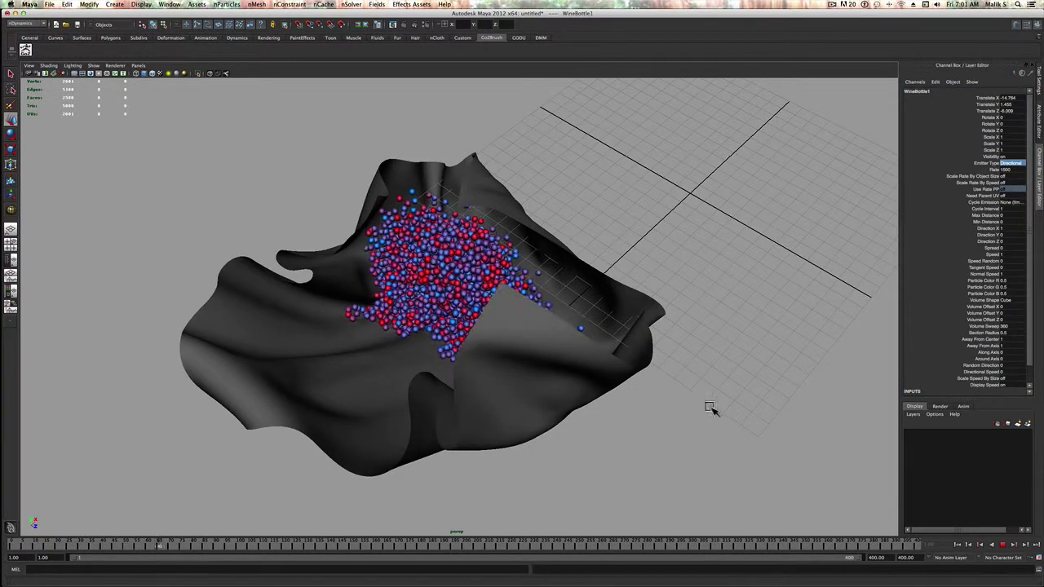
pyautogui.keyDown('alt'); pyautogui.moveTo(732, 405); pyautogui.dragTo(734, 405); pyautogui.keyUp('alt')
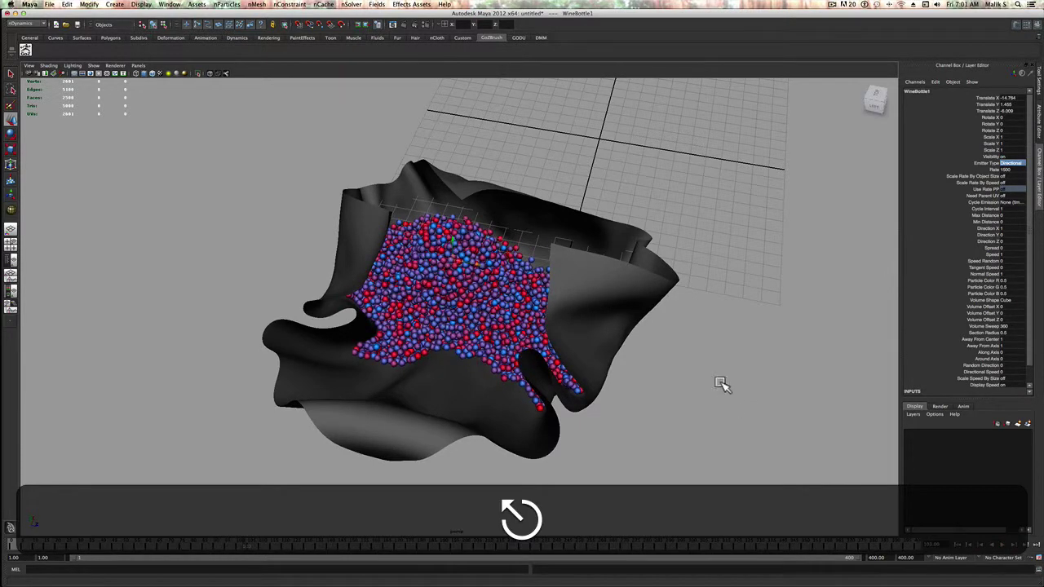
pyautogui.keyDown('alt'); pyautogui.moveTo(693, 357); pyautogui.dragTo(668, 338); pyautogui.keyUp('alt')
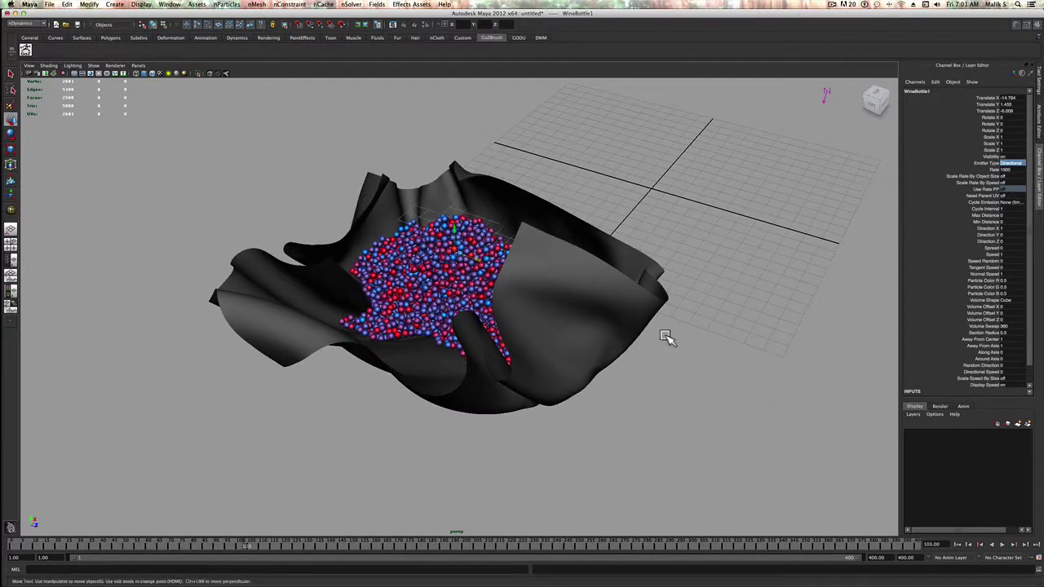
# Select nParticle1 and run nParticle to Polygons, creating polySurface1
pyautogui.click(441, 282)
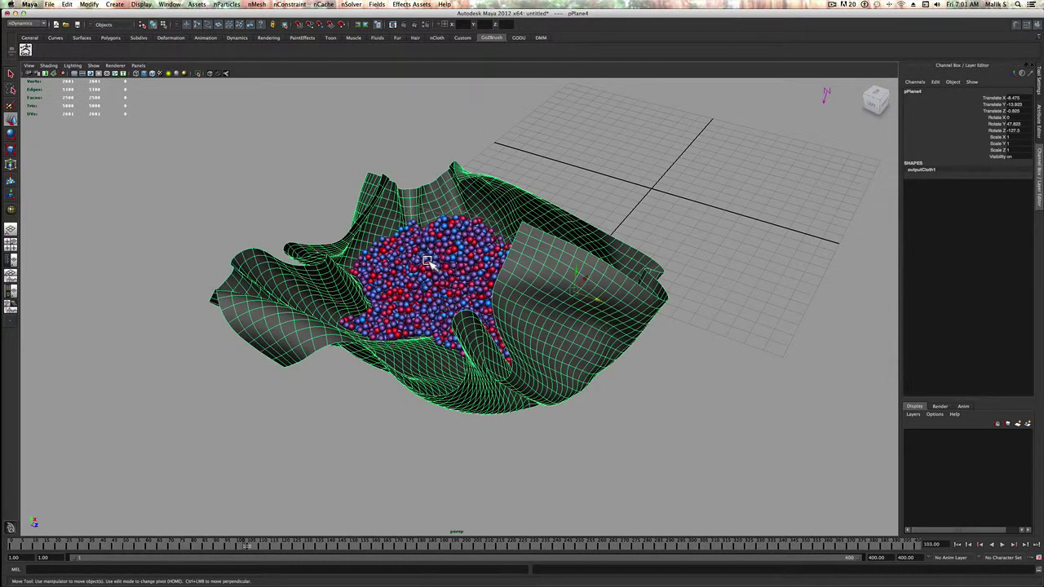
pyautogui.keyDown('alt'); pyautogui.moveTo(427, 262); pyautogui.dragTo(498, 262); pyautogui.keyUp('alt')
pyautogui.click(587, 303)
pyautogui.click(499, 262)
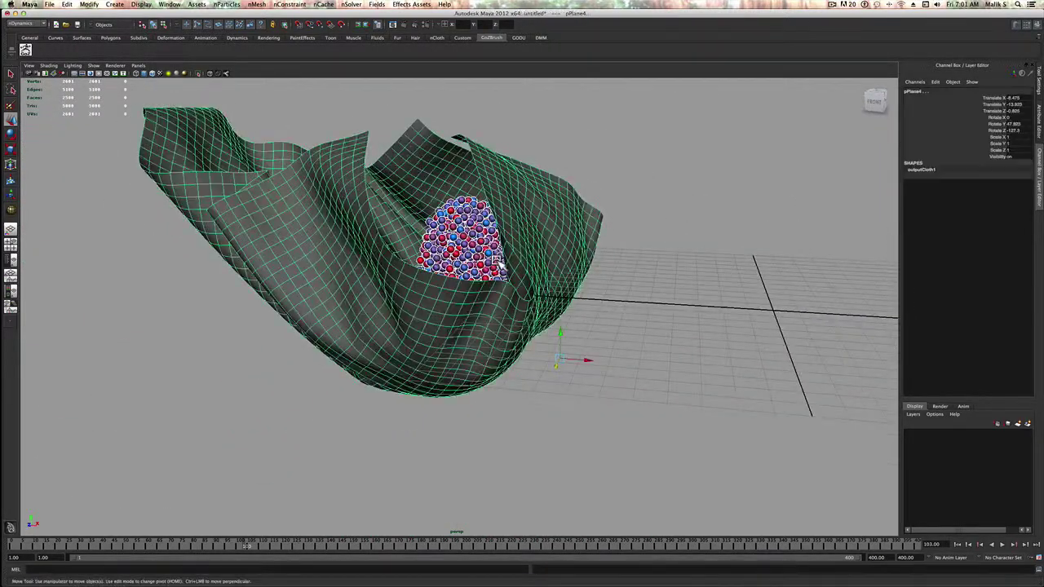
pyautogui.click(352, 261)
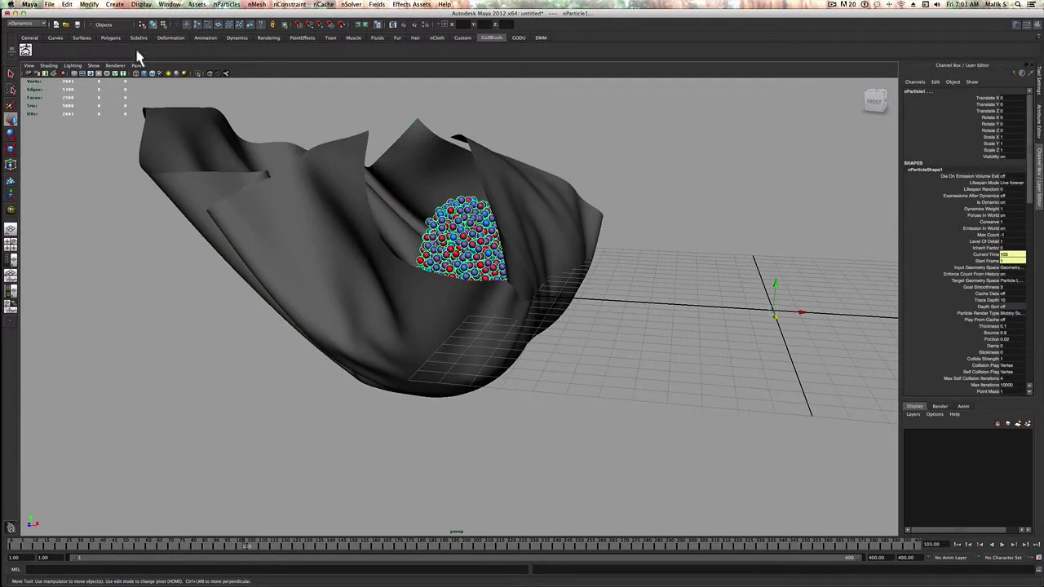
pyautogui.click(89, 4)
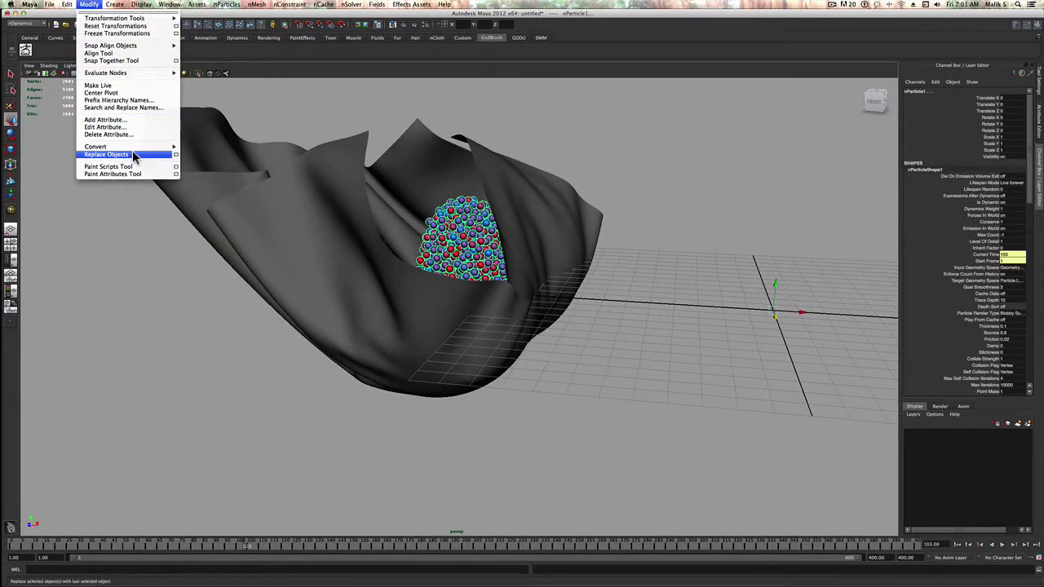
pyautogui.moveTo(130, 146)
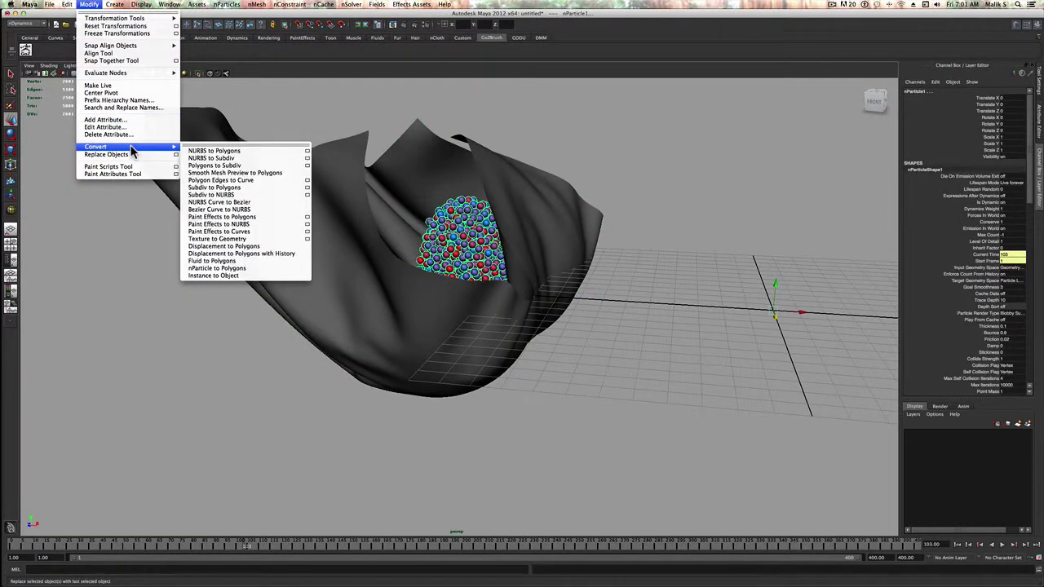
pyautogui.click(274, 270)
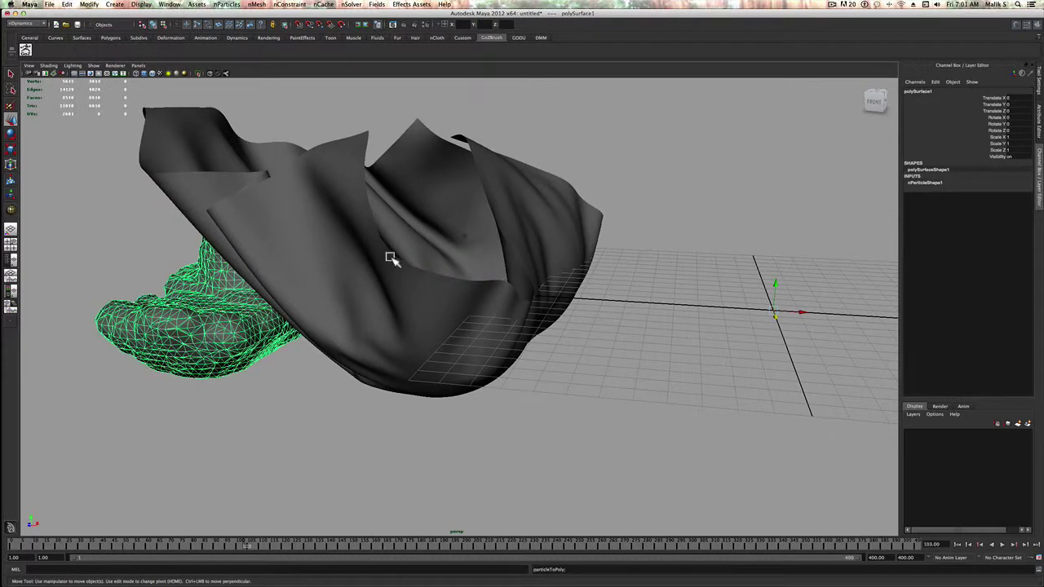
# Move the particle mesh polySurface1 into the cloth bowl
pyautogui.keyDown('alt'); pyautogui.moveTo(420, 251); pyautogui.dragTo(160, 322); pyautogui.keyUp('alt')
pyautogui.press('w')
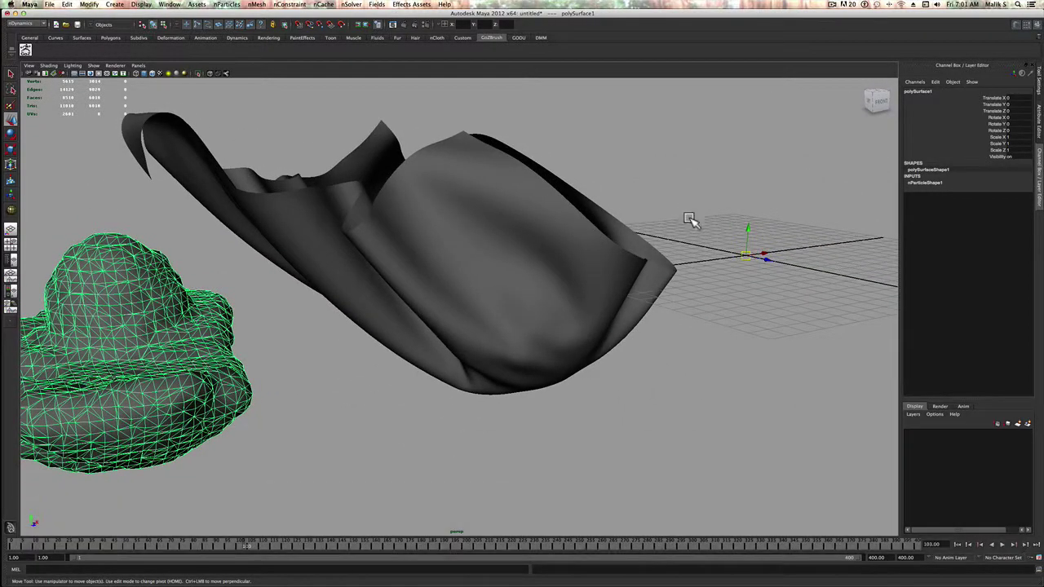
pyautogui.moveTo(741, 255); pyautogui.dragTo(1026, 178)
pyautogui.keyDown('alt'); pyautogui.moveTo(718, 235); pyautogui.dragTo(624, 240); pyautogui.keyUp('alt')
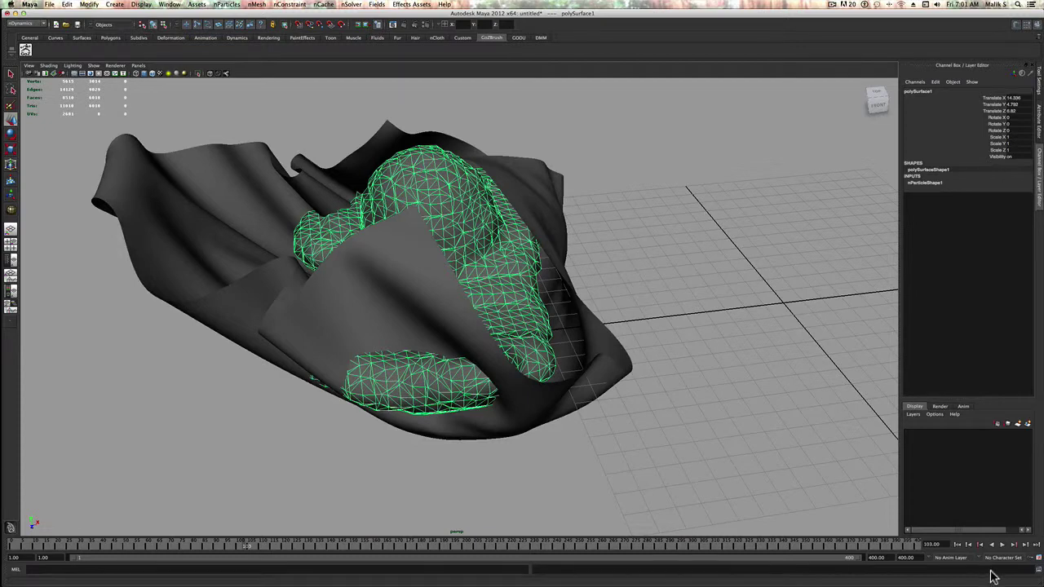
# Replay the simulation from frame 1, inspect it, and nudge polySurface1 along X
pyautogui.click(959, 545)
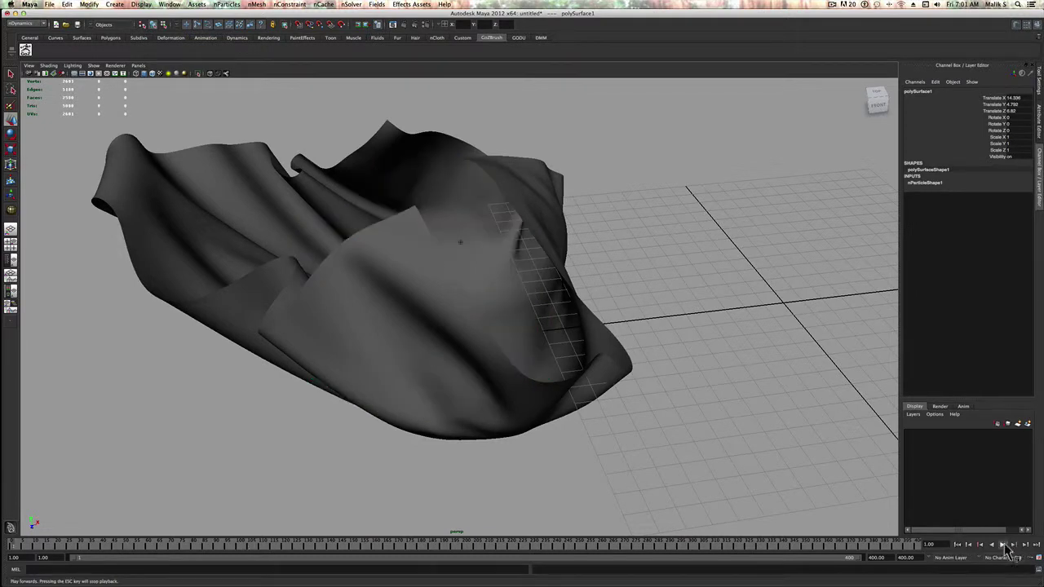
pyautogui.click(1004, 546)
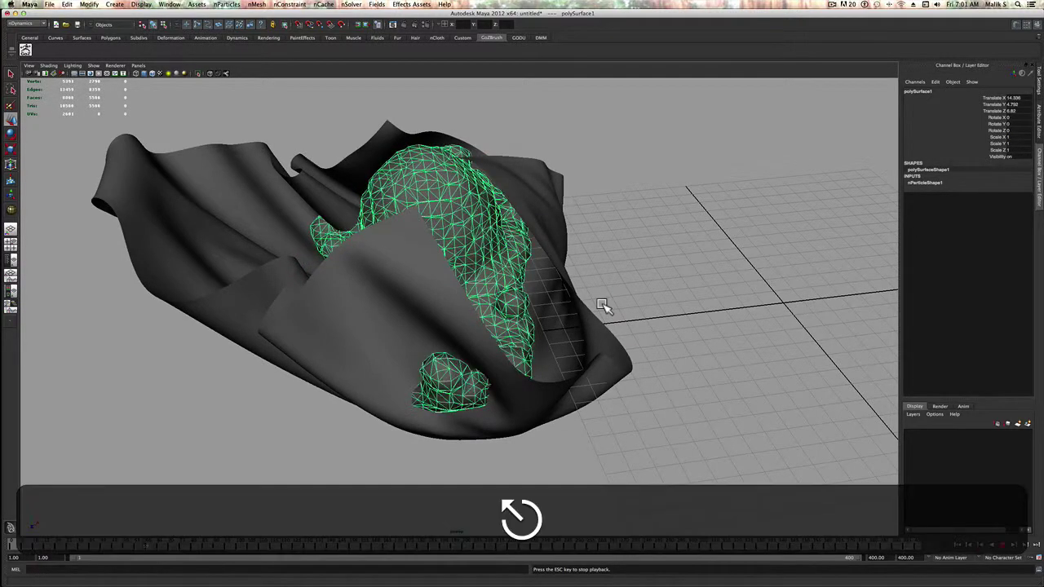
pyautogui.keyDown('alt'); pyautogui.moveTo(577, 287); pyautogui.dragTo(652, 264); pyautogui.keyUp('alt')
pyautogui.keyDown('alt'); pyautogui.moveTo(548, 243); pyautogui.dragTo(524, 242); pyautogui.keyUp('alt')
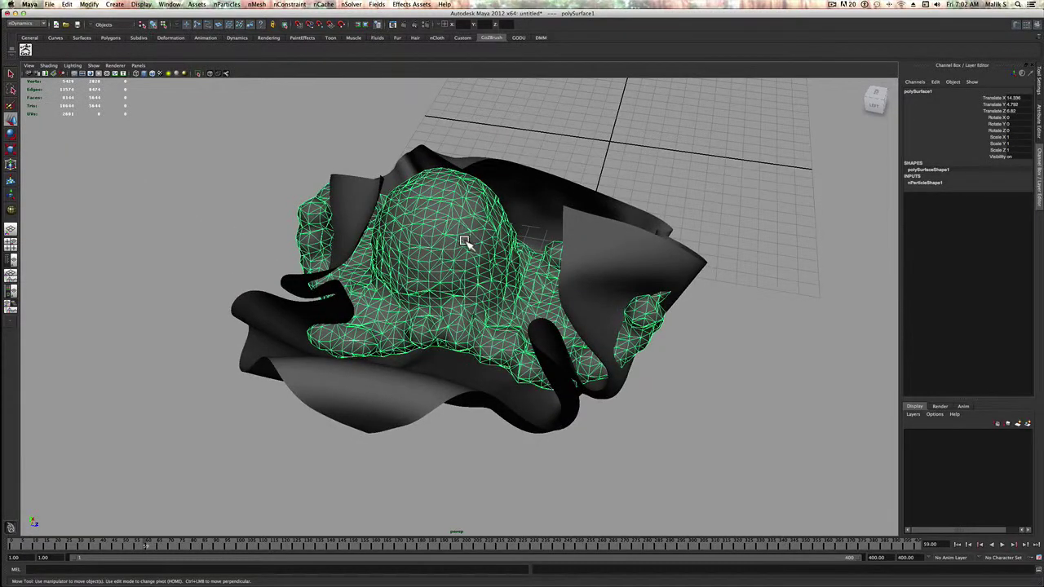
pyautogui.keyDown('alt'); pyautogui.moveTo(690, 158); pyautogui.dragTo(584, 161); pyautogui.keyUp('alt')
pyautogui.scroll(-5, 584, 160)
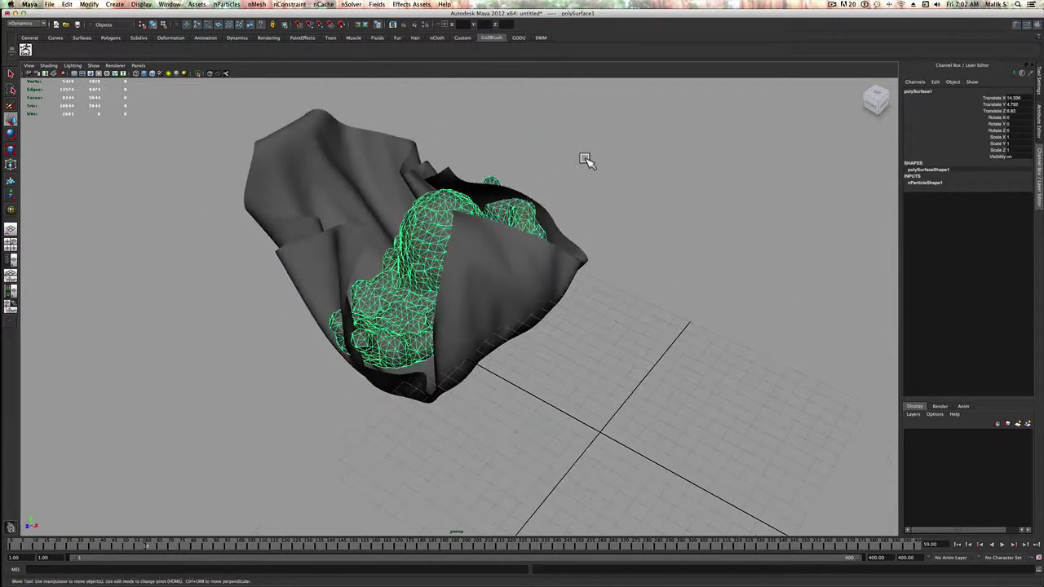
pyautogui.keyDown('alt'); pyautogui.moveTo(606, 311); pyautogui.dragTo(662, 315); pyautogui.keyUp('alt')
pyautogui.moveTo(722, 286)
pyautogui.mouseDown()
pyautogui.moveTo(694, 291)
pyautogui.moveTo(739, 286)
pyautogui.mouseUp()
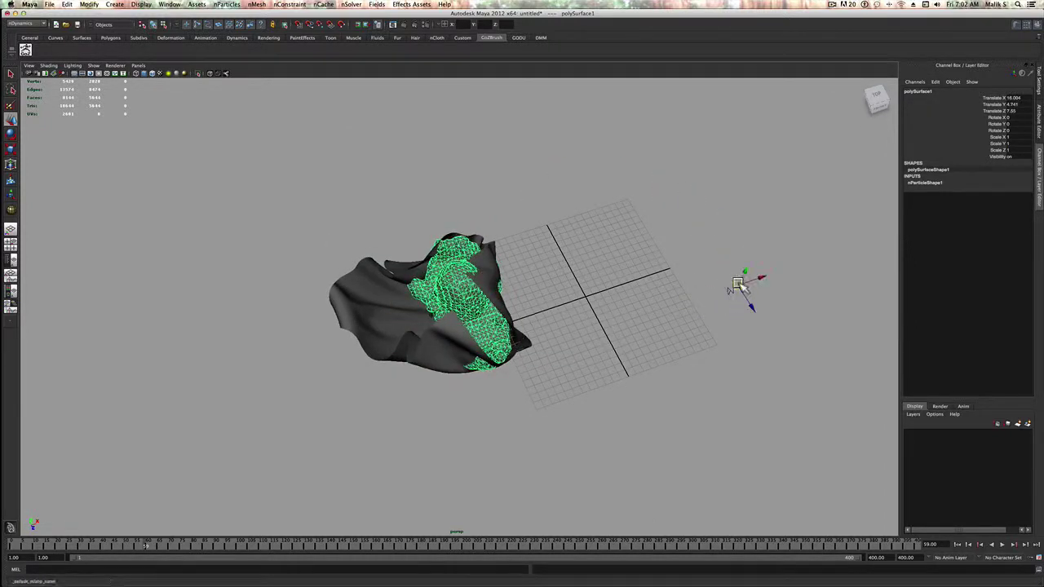
# Duplicate the particle mesh and move the copy along X to about 28.9, beside the cloth
pyautogui.click(230, 5)
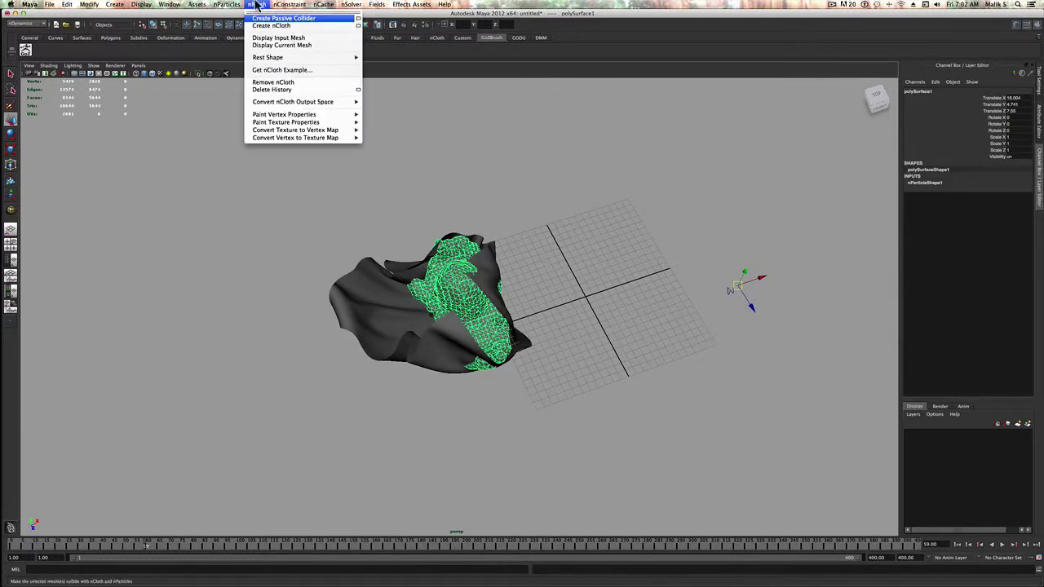
pyautogui.click(650, 167)
pyautogui.keyDown('alt'); pyautogui.moveTo(664, 240); pyautogui.dragTo(569, 277); pyautogui.keyUp('alt')
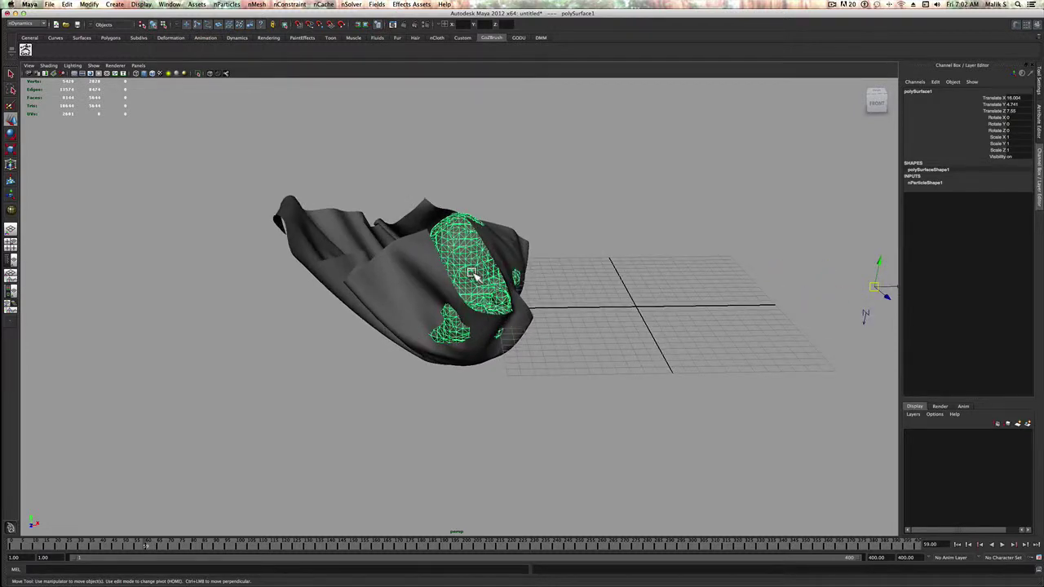
pyautogui.press('super+d')
pyautogui.press('w')
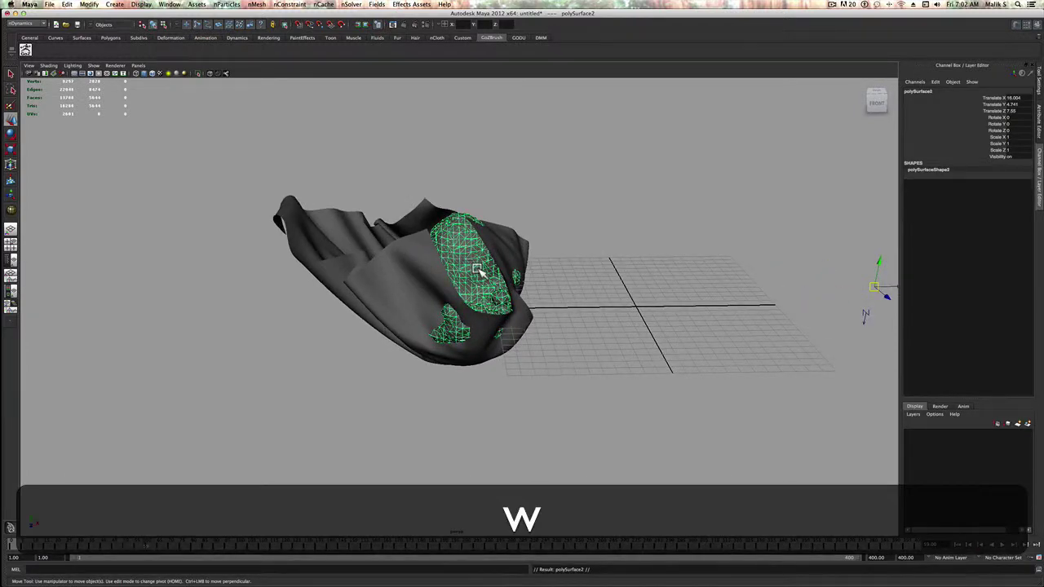
pyautogui.moveTo(876, 288); pyautogui.dragTo(1004, 251)
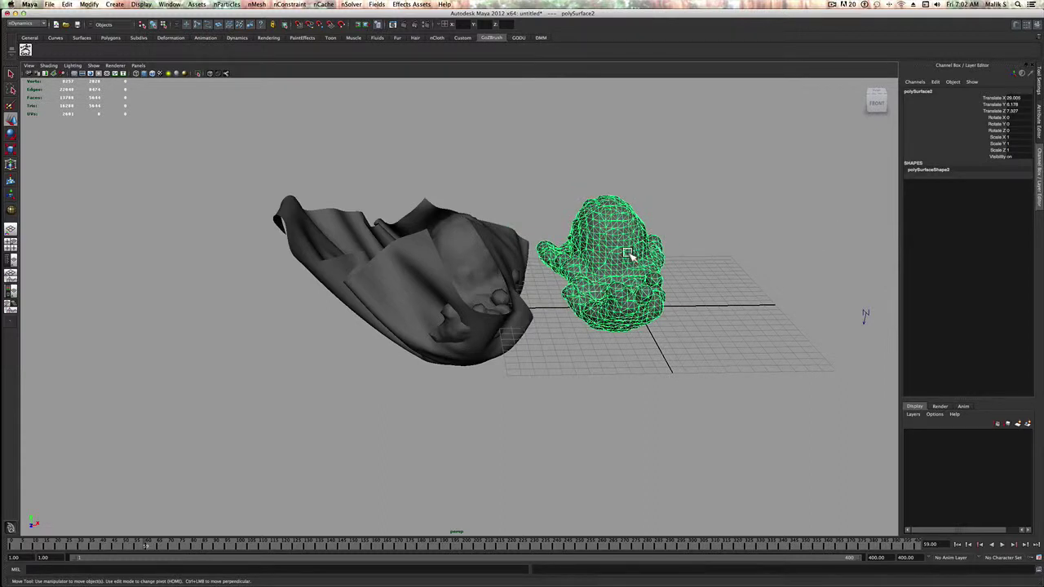
# Switch the shelf to Polygons and display the duplicate polySurface2 as a smooth preview
pyautogui.click(109, 38)
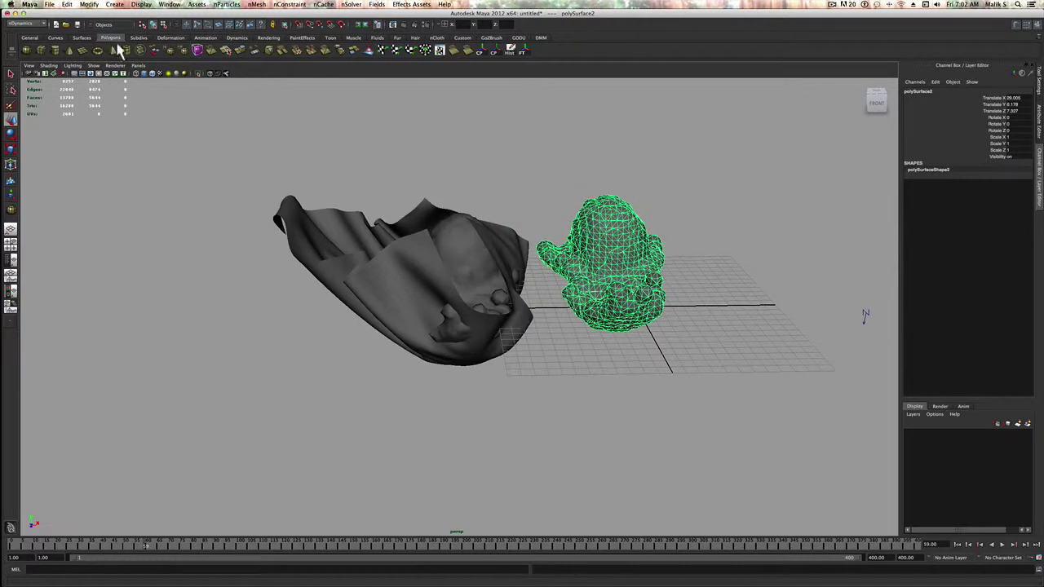
pyautogui.press('w')
pyautogui.press('3')
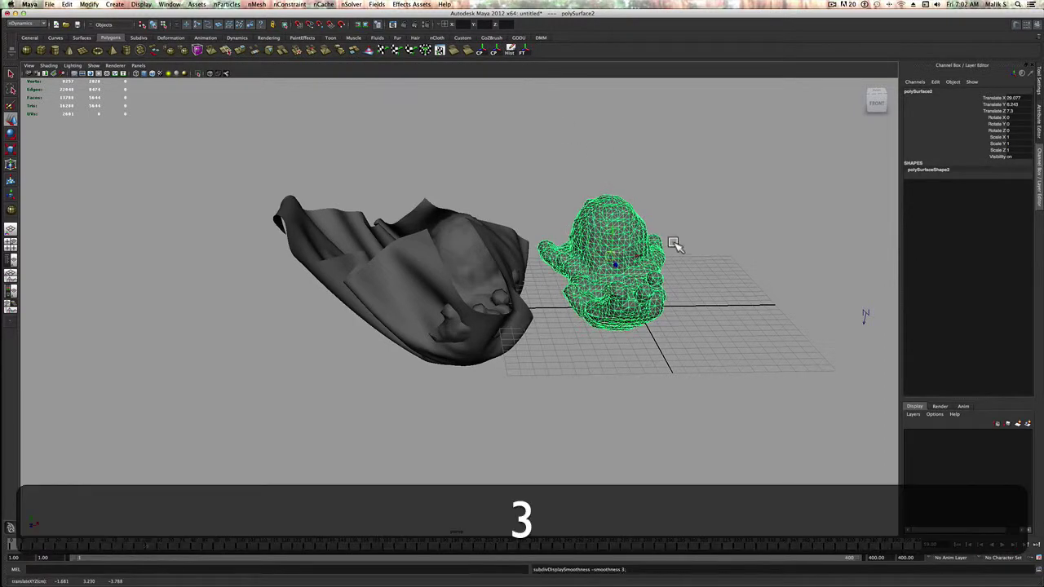
pyautogui.keyDown('alt'); pyautogui.moveTo(675, 242); pyautogui.dragTo(497, 254); pyautogui.keyUp('alt')
# Delete the original particle mesh polySurface1 inside the cloth bowl
pyautogui.click(441, 253)
pyautogui.press('BackSpace')
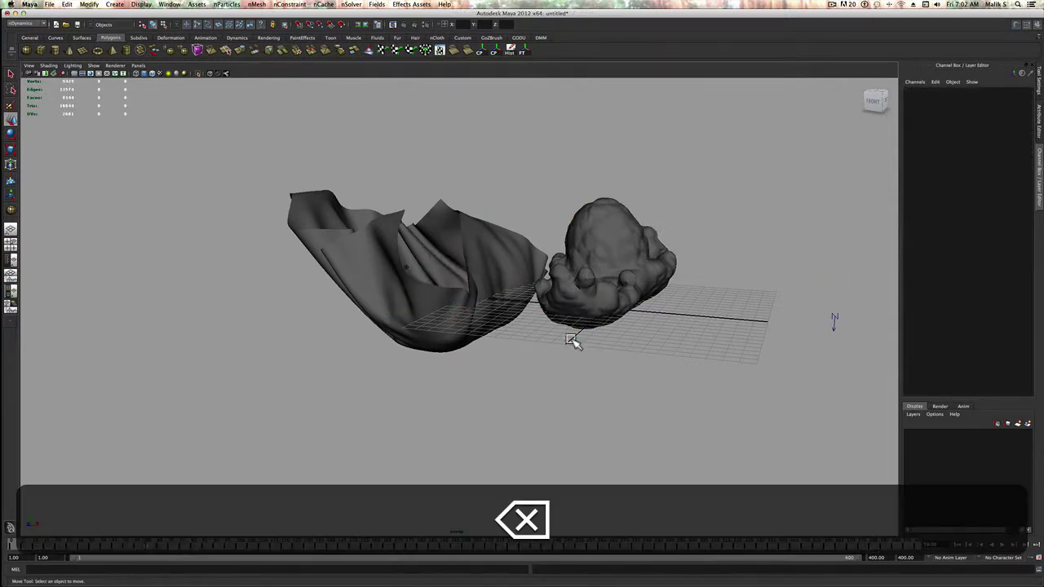
pyautogui.keyDown('alt'); pyautogui.moveTo(573, 345); pyautogui.dragTo(648, 407); pyautogui.keyUp('alt')
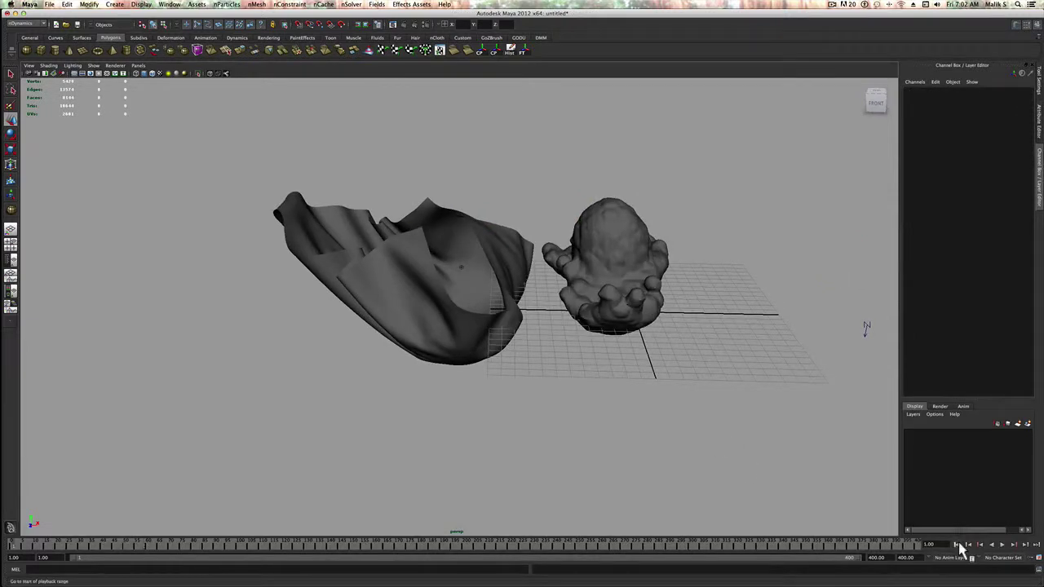
# Replay the cloth simulation and inspect the draped bowl beside the static duplicate from several angles
pyautogui.click(1002, 545)
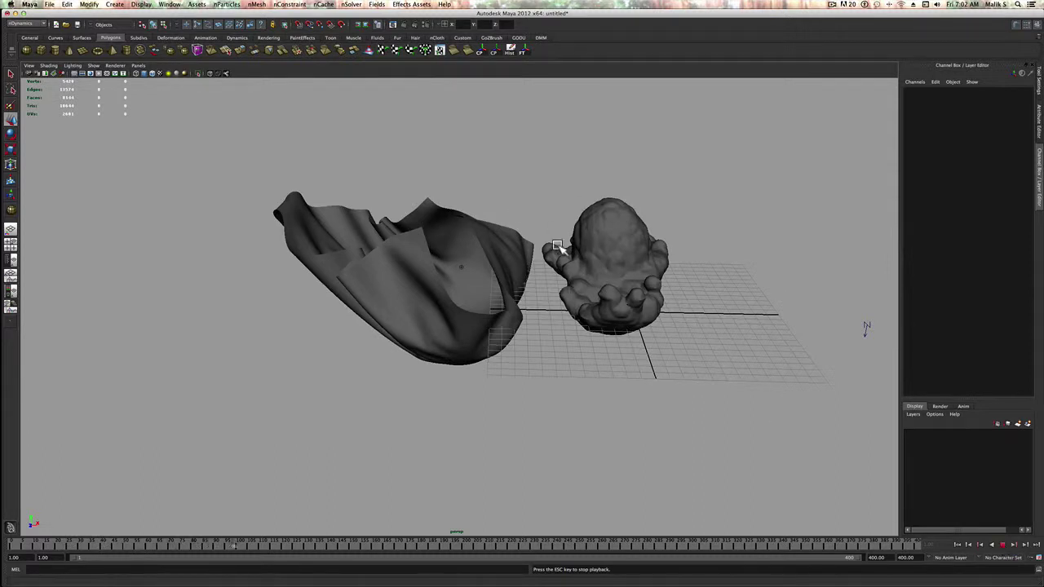
pyautogui.click(625, 240)
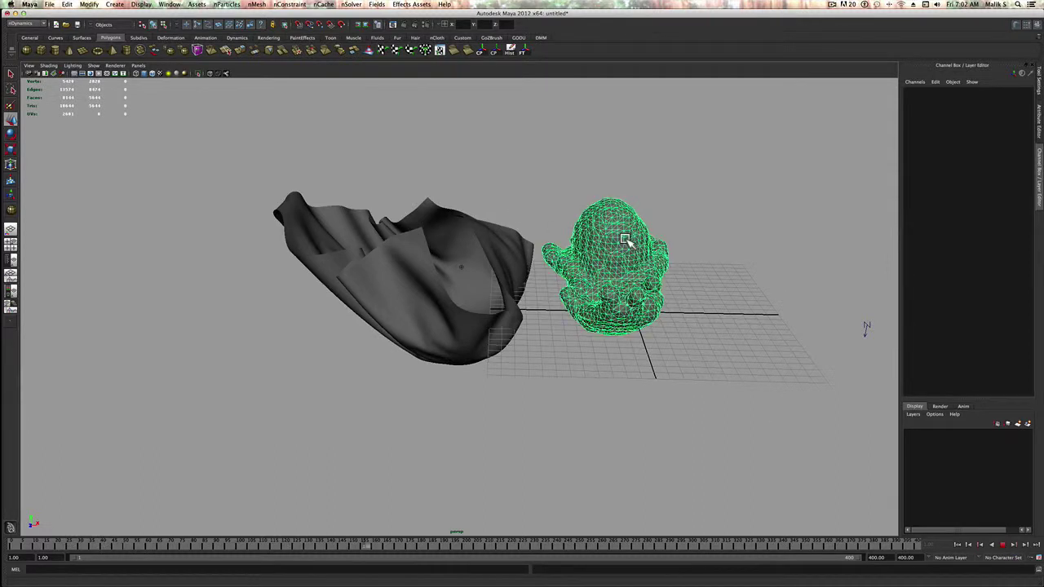
pyautogui.click(1008, 551)
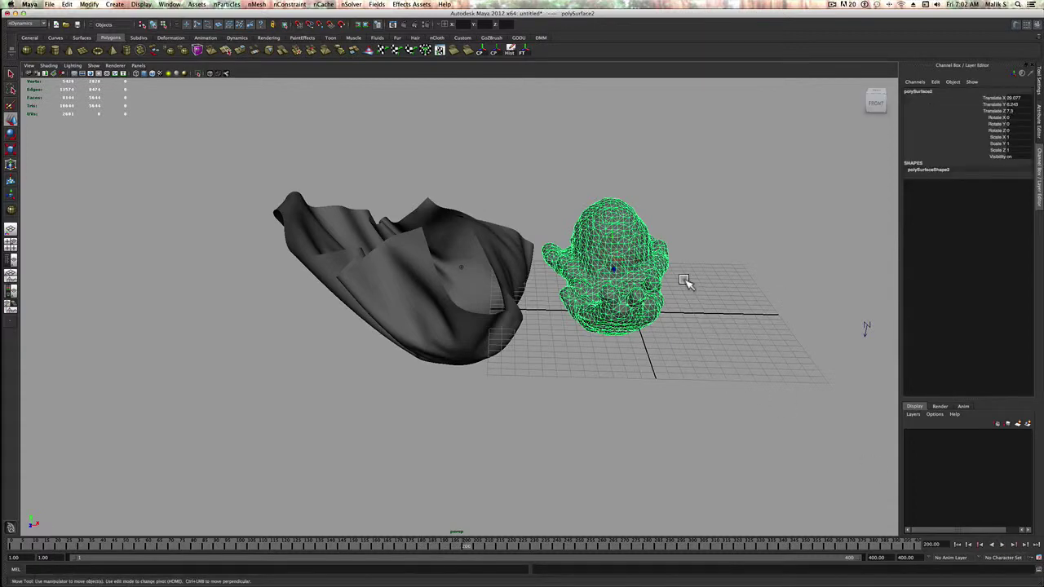
pyautogui.keyDown('alt'); pyautogui.moveTo(688, 285); pyautogui.dragTo(720, 277); pyautogui.keyUp('alt')
pyautogui.keyDown('alt'); pyautogui.moveTo(508, 286); pyautogui.dragTo(583, 280); pyautogui.keyUp('alt')
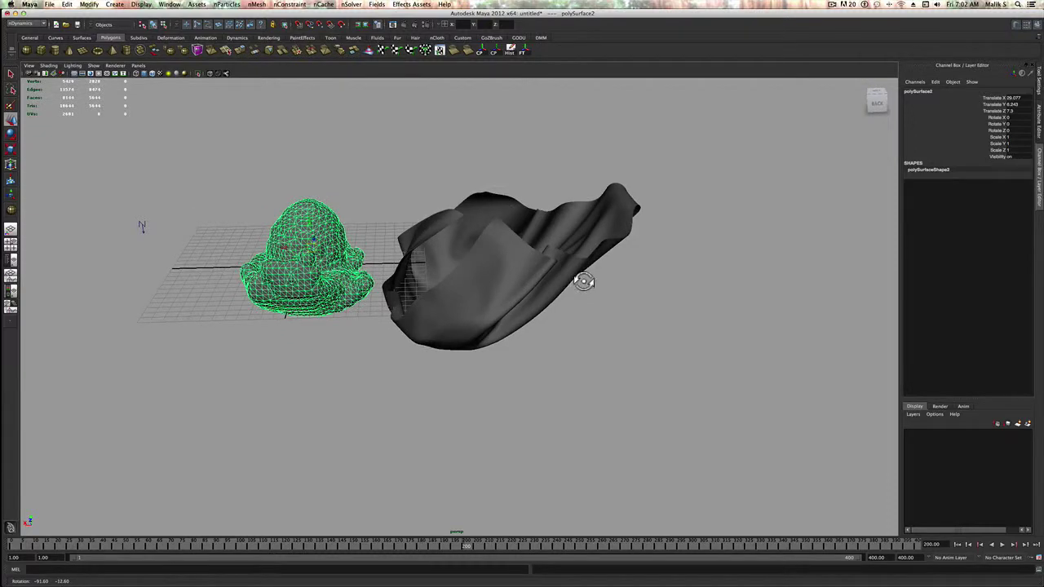
pyautogui.keyDown('alt'); pyautogui.moveTo(561, 243); pyautogui.dragTo(715, 240); pyautogui.keyUp('alt')
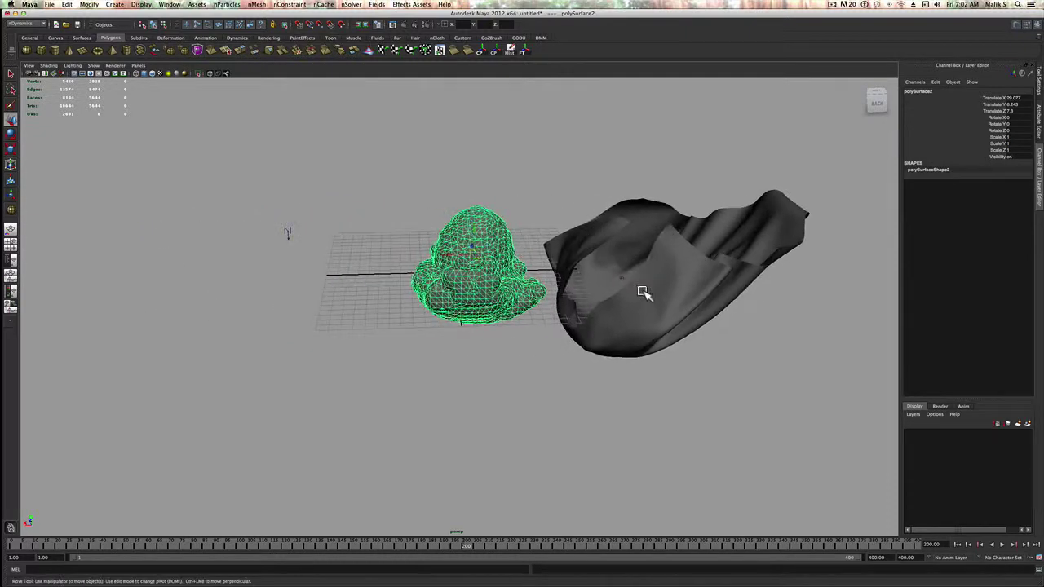
pyautogui.moveTo(641, 291)
pyautogui.keyDown('alt'); pyautogui.mouseDown()
pyautogui.moveTo(611, 268)
pyautogui.moveTo(699, 339)
pyautogui.moveTo(644, 305)
pyautogui.moveTo(627, 277)
pyautogui.mouseUp(); pyautogui.keyUp('alt')
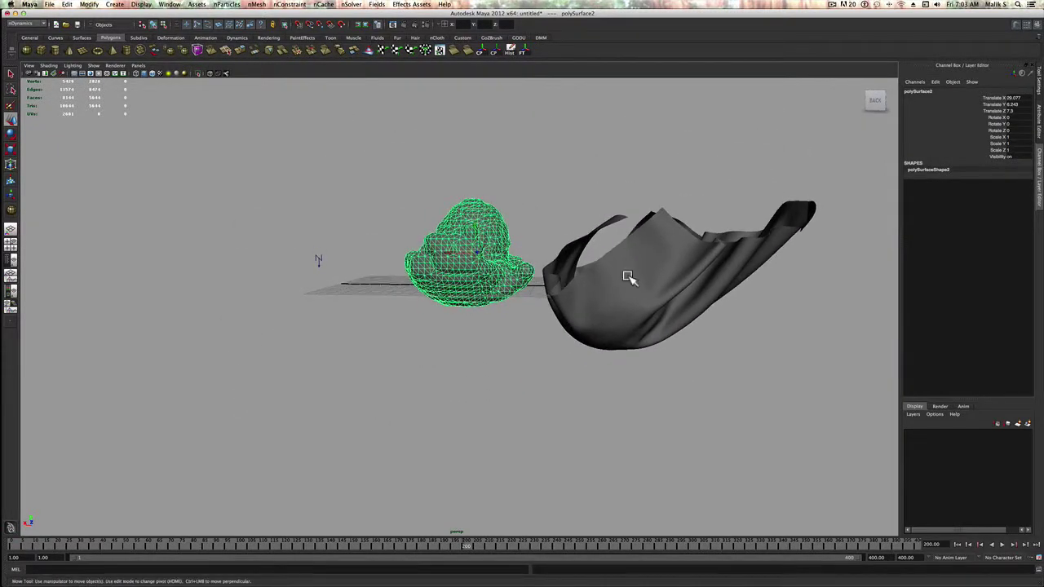